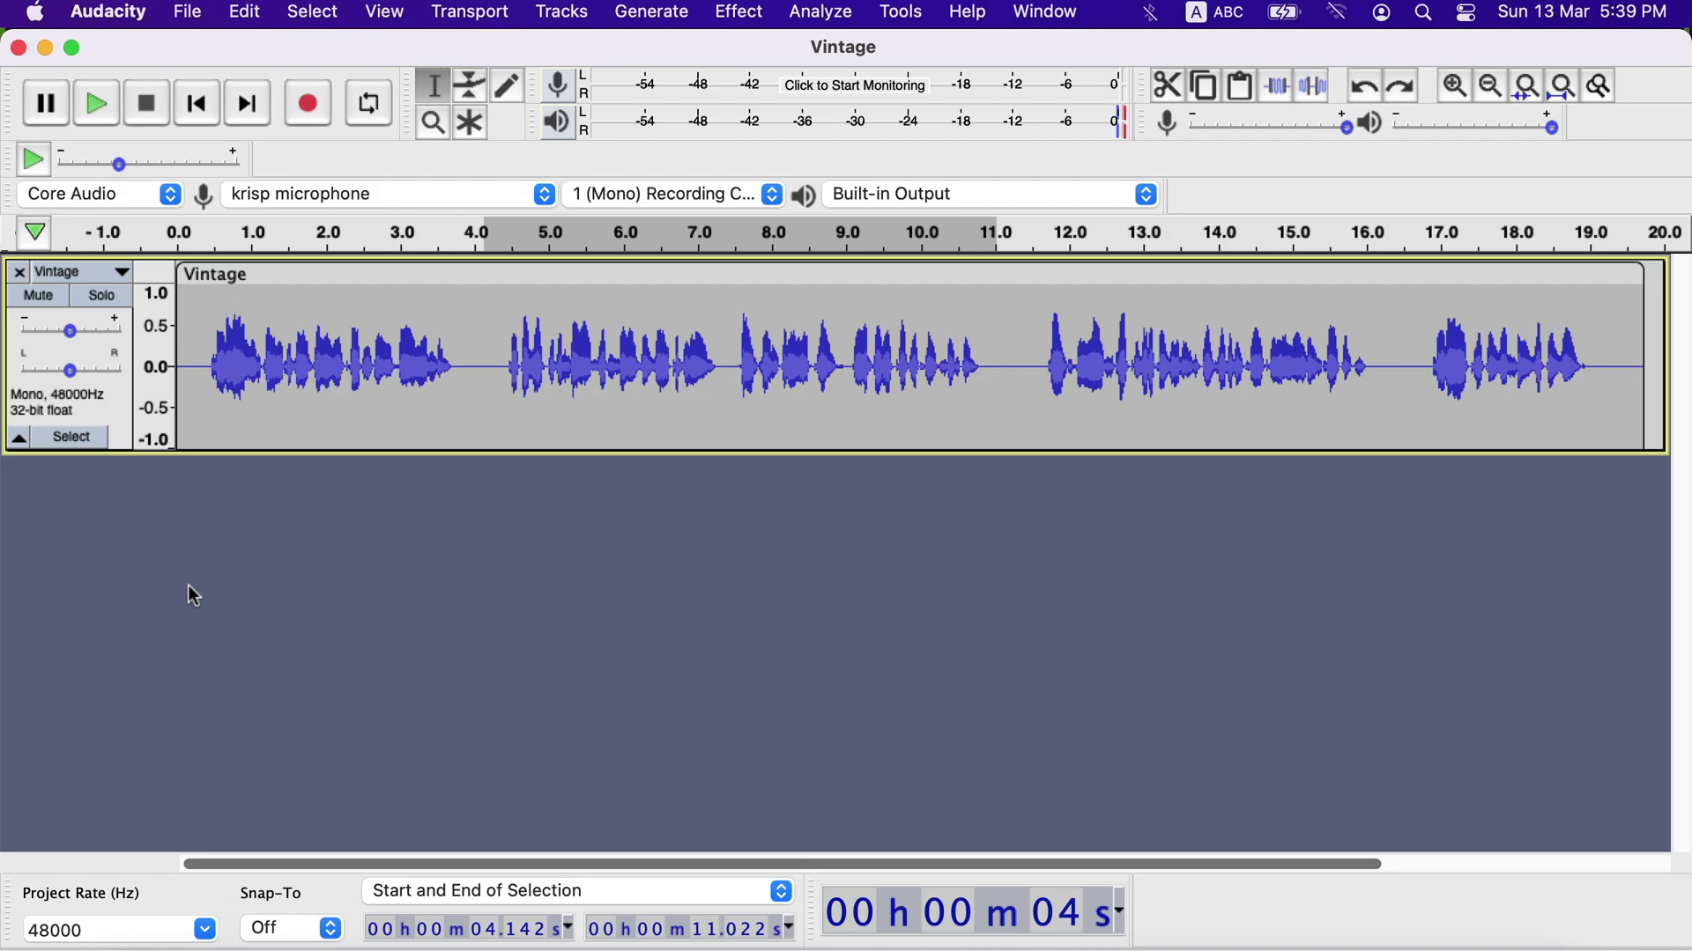
Step: Play the Vintage recording from near its start to hear it
left_click(193, 366)
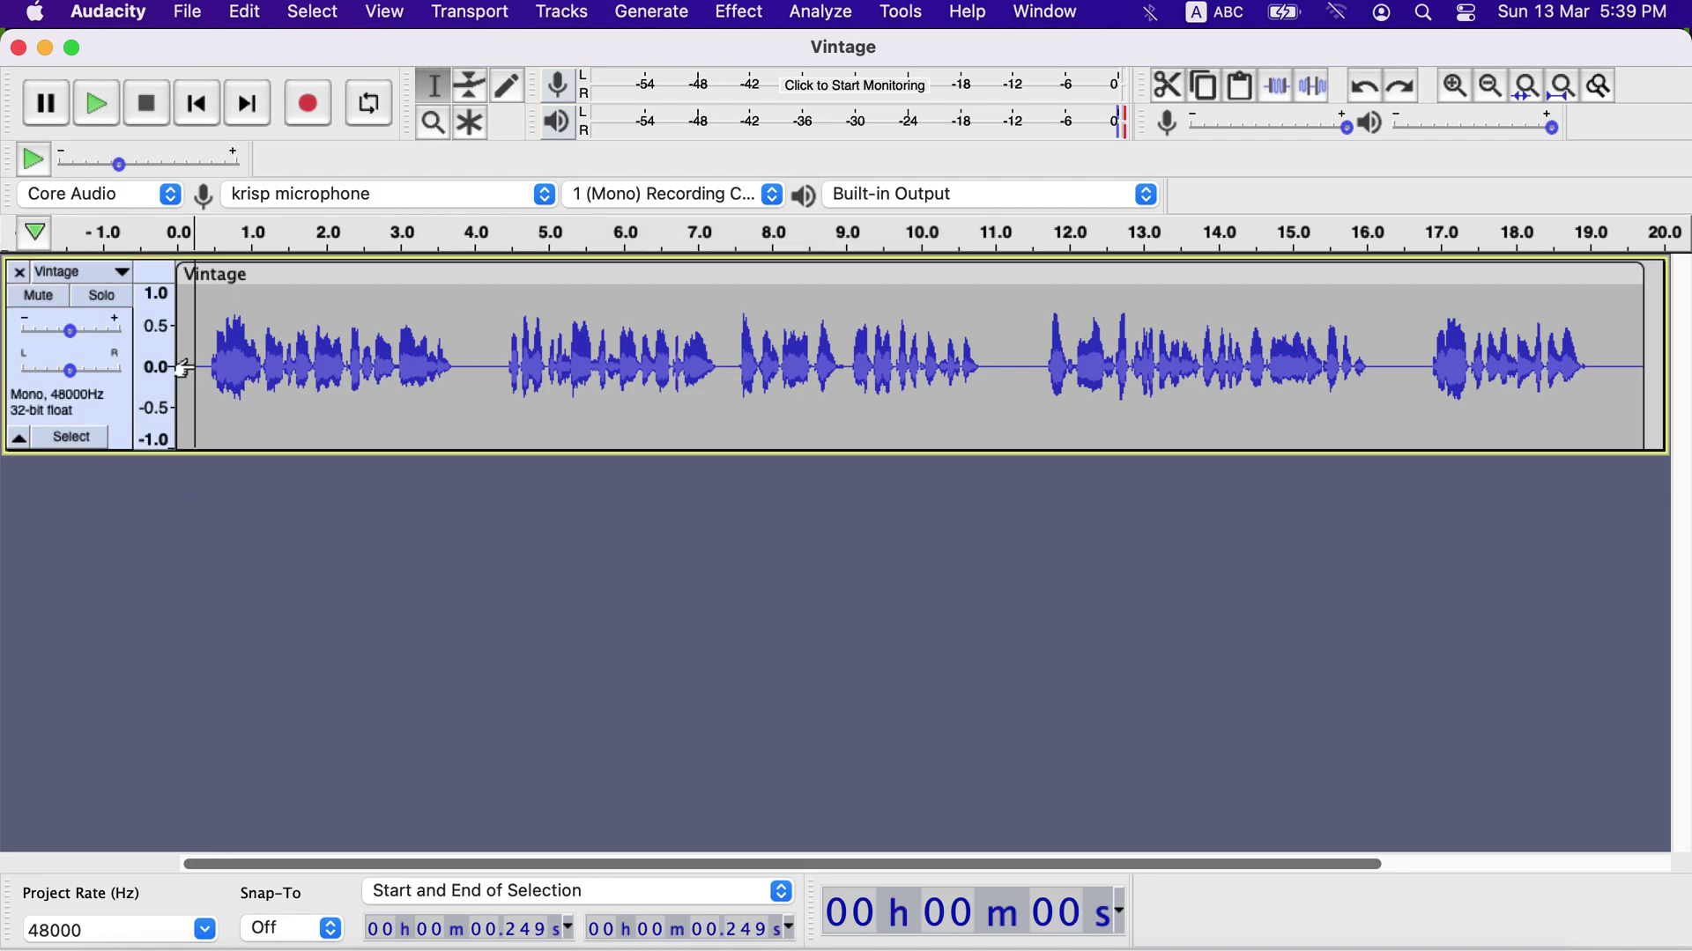
key("space")
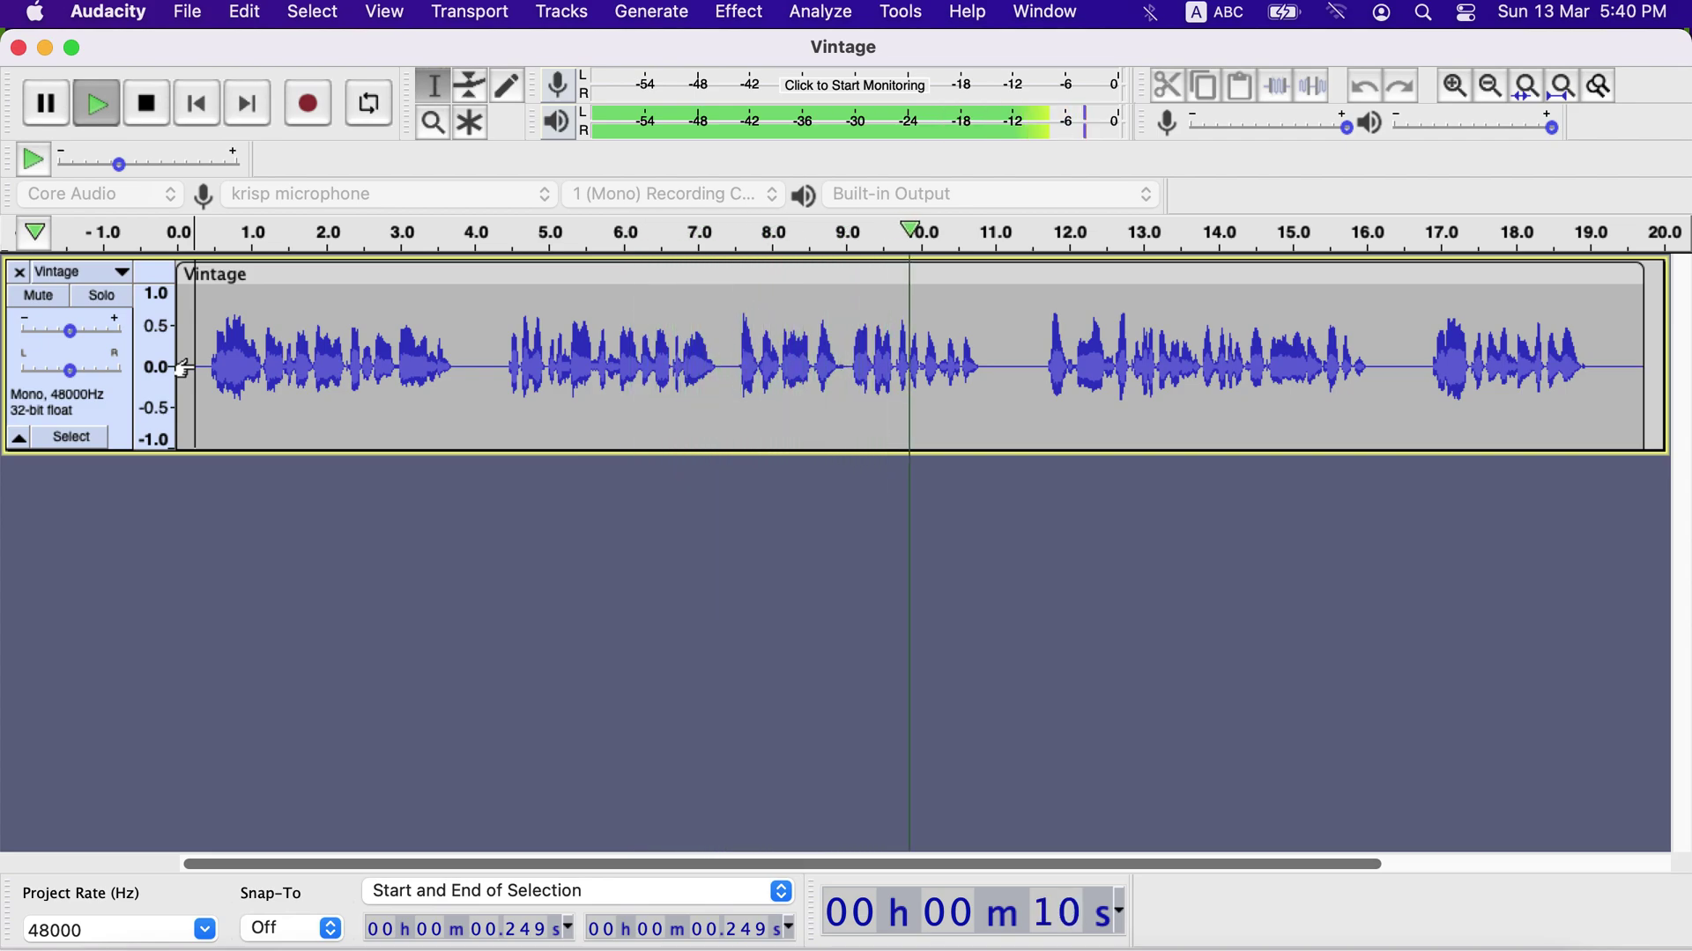
key("space")
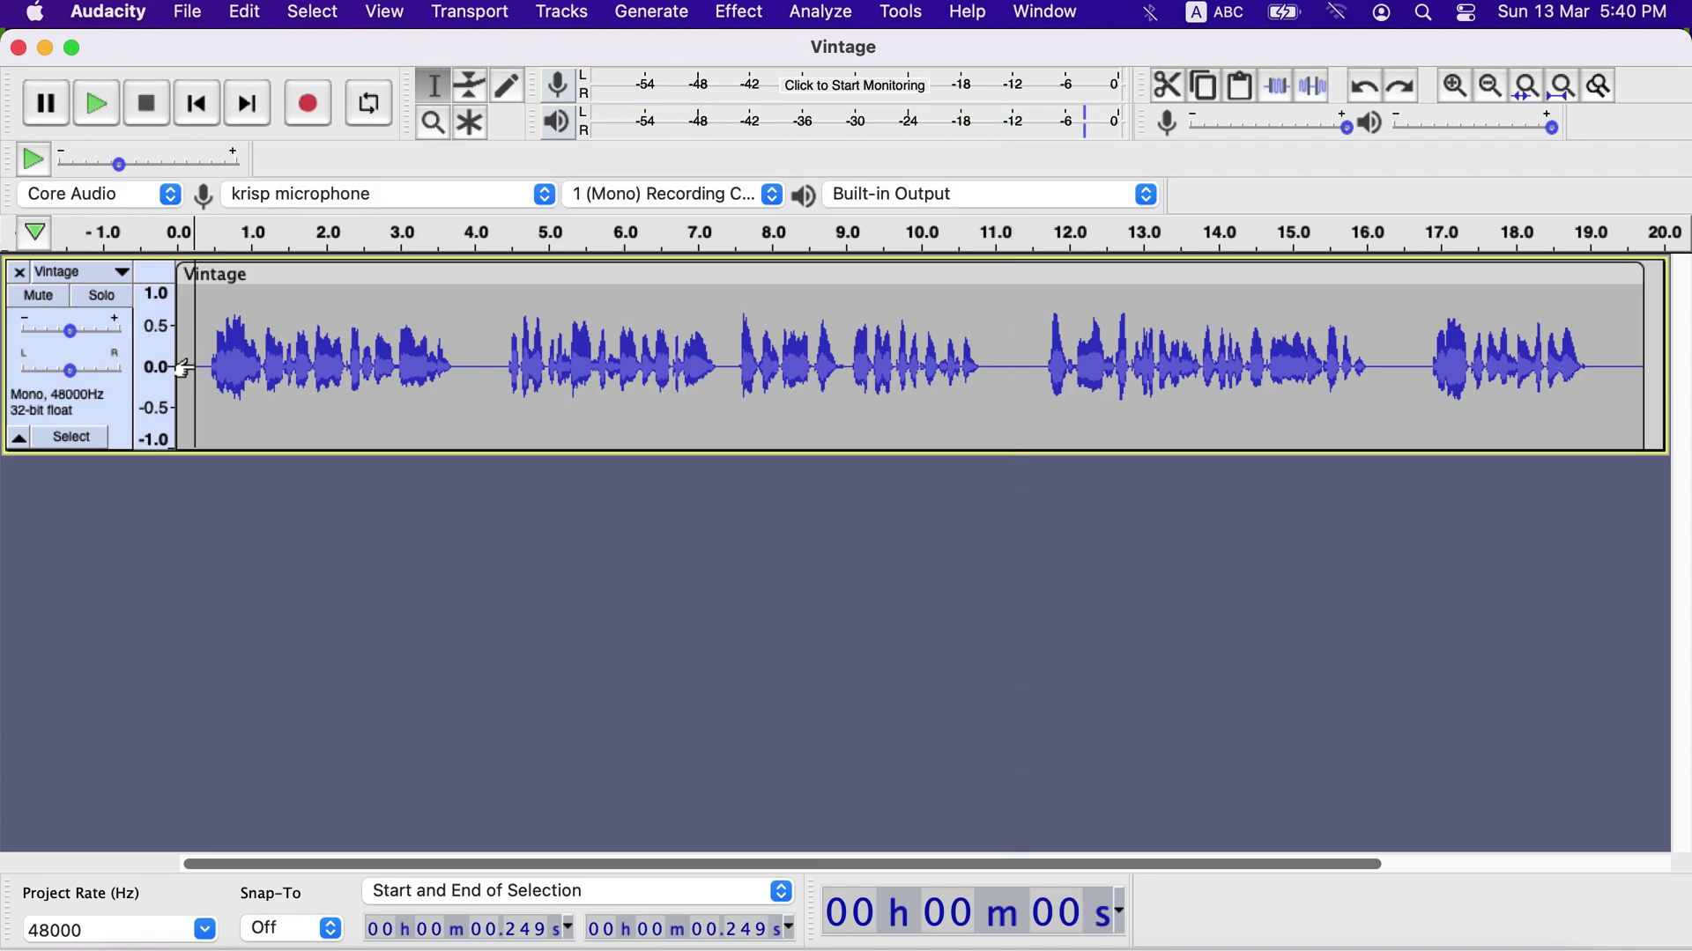
Step: Normalize the whole Vintage clip to a -8.0 dB peak amplitude
double_click(289, 346)
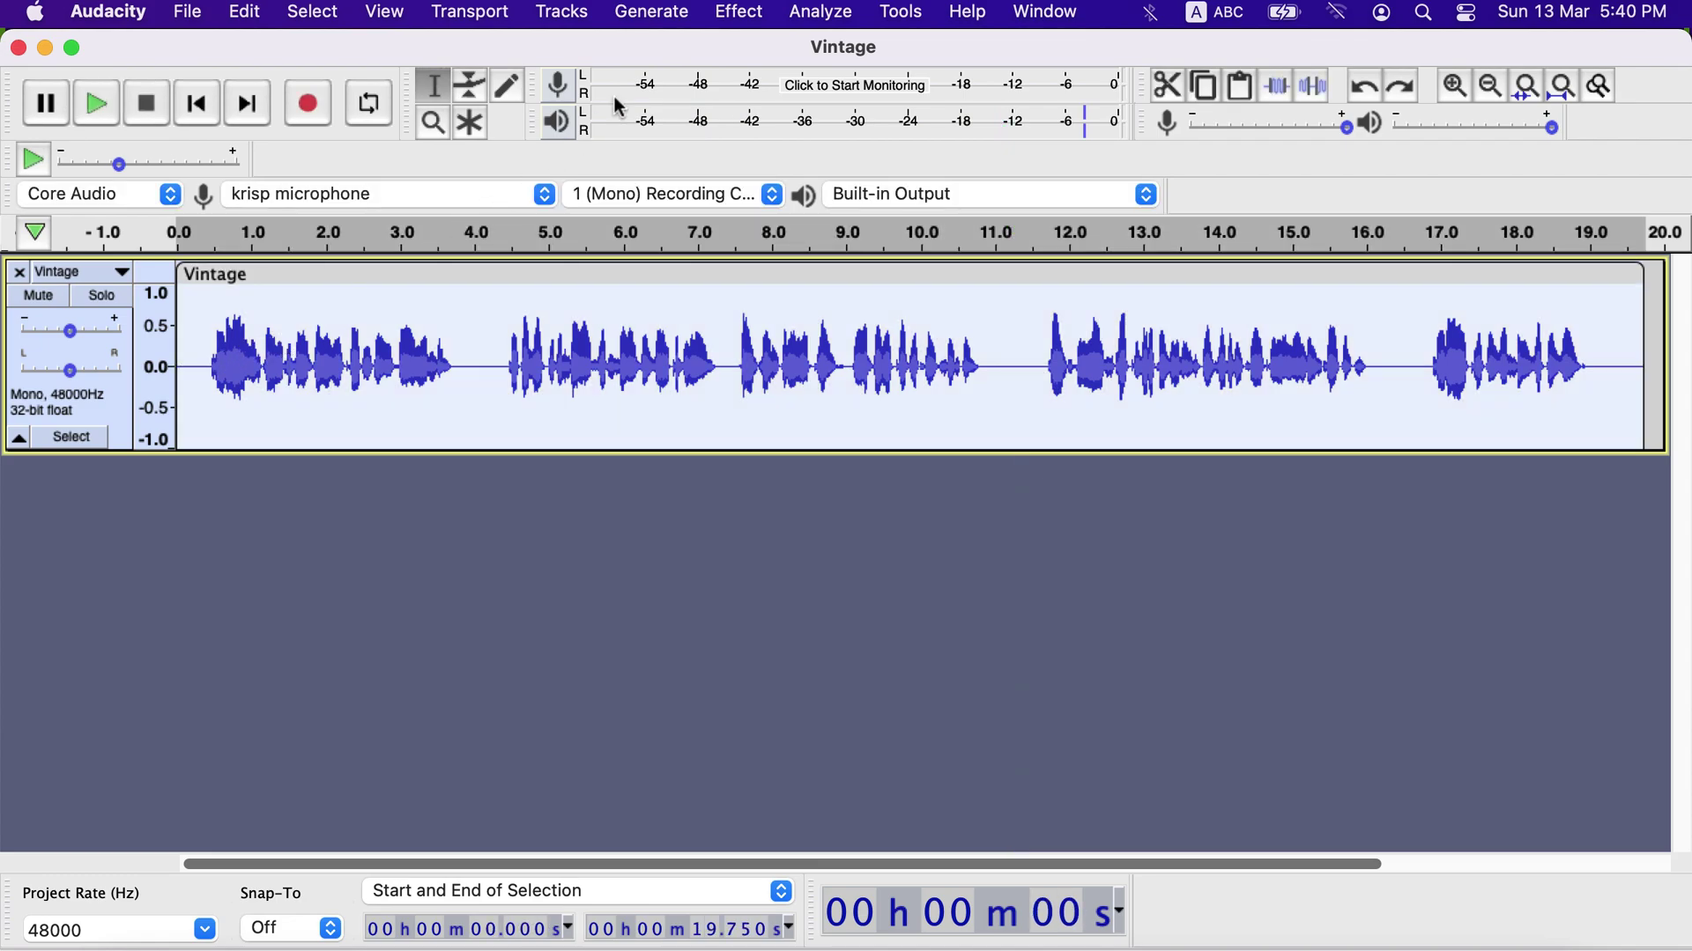
left_click(738, 13)
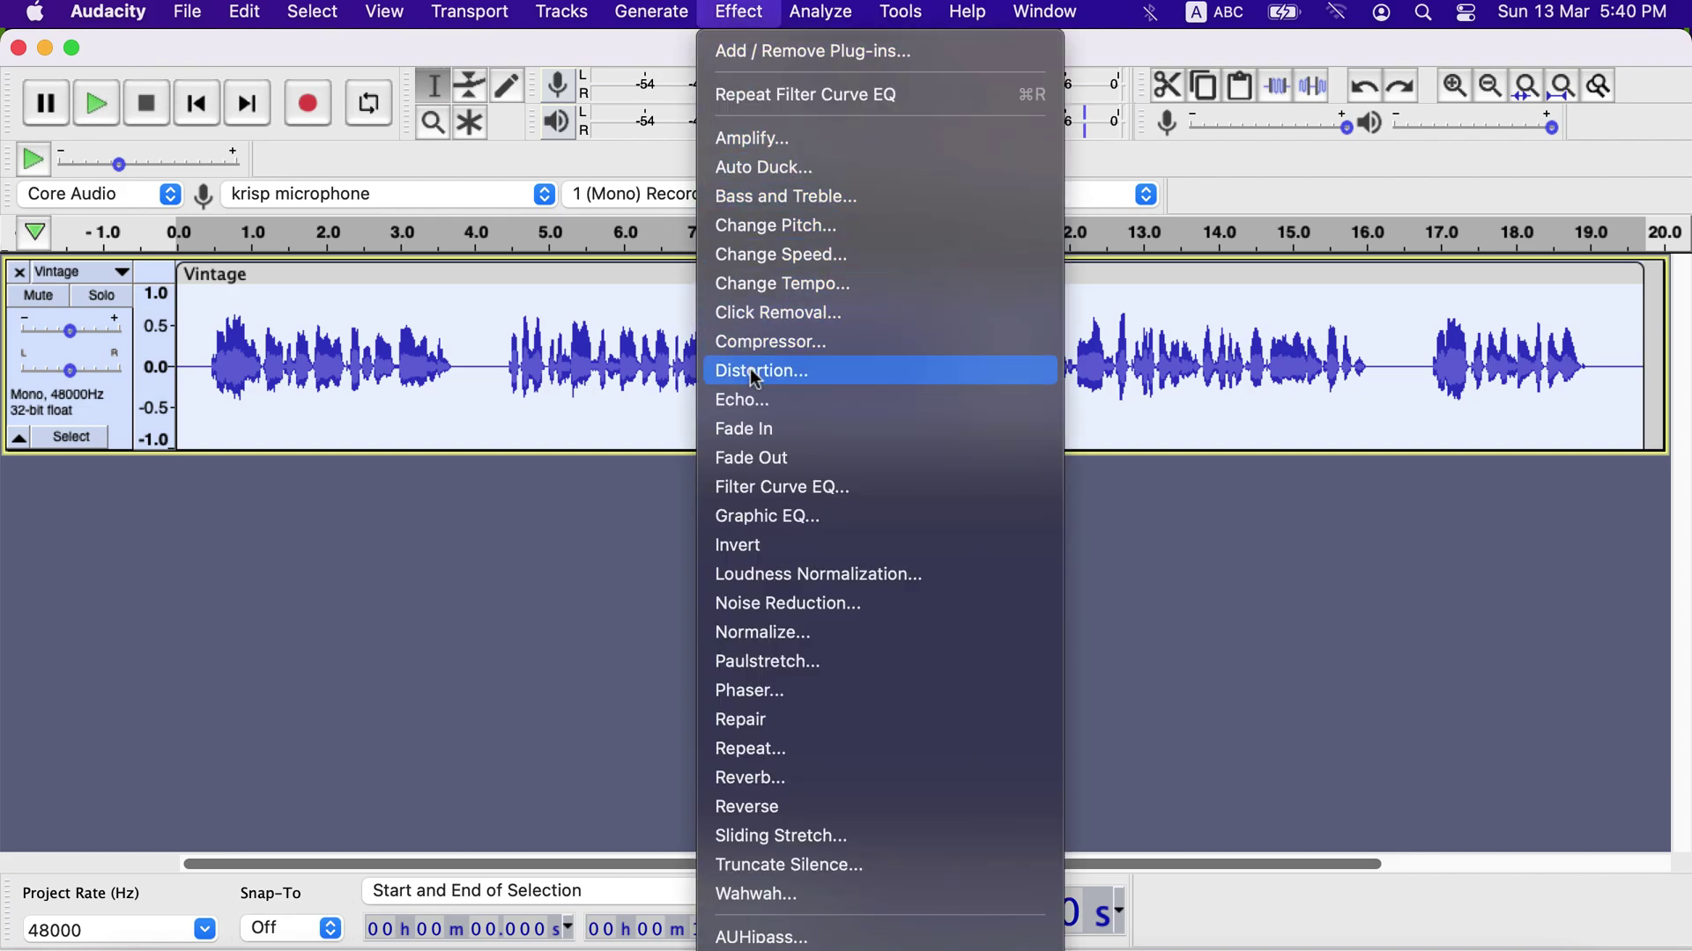
left_click(761, 632)
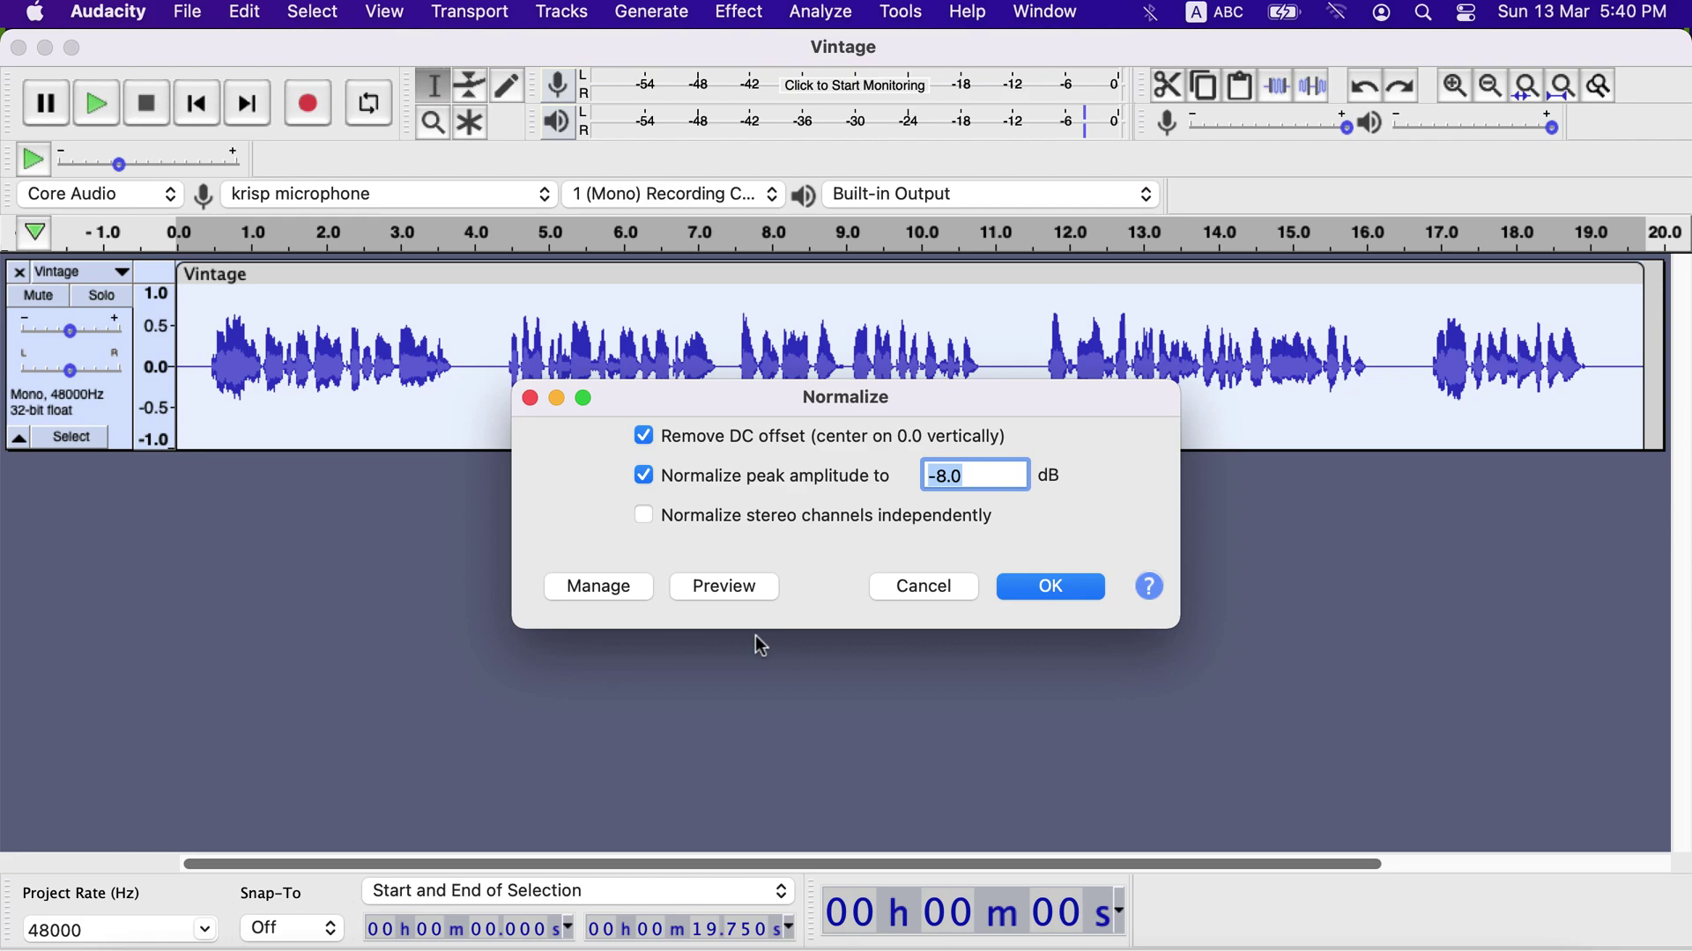
left_click(960, 480)
left_click(1055, 588)
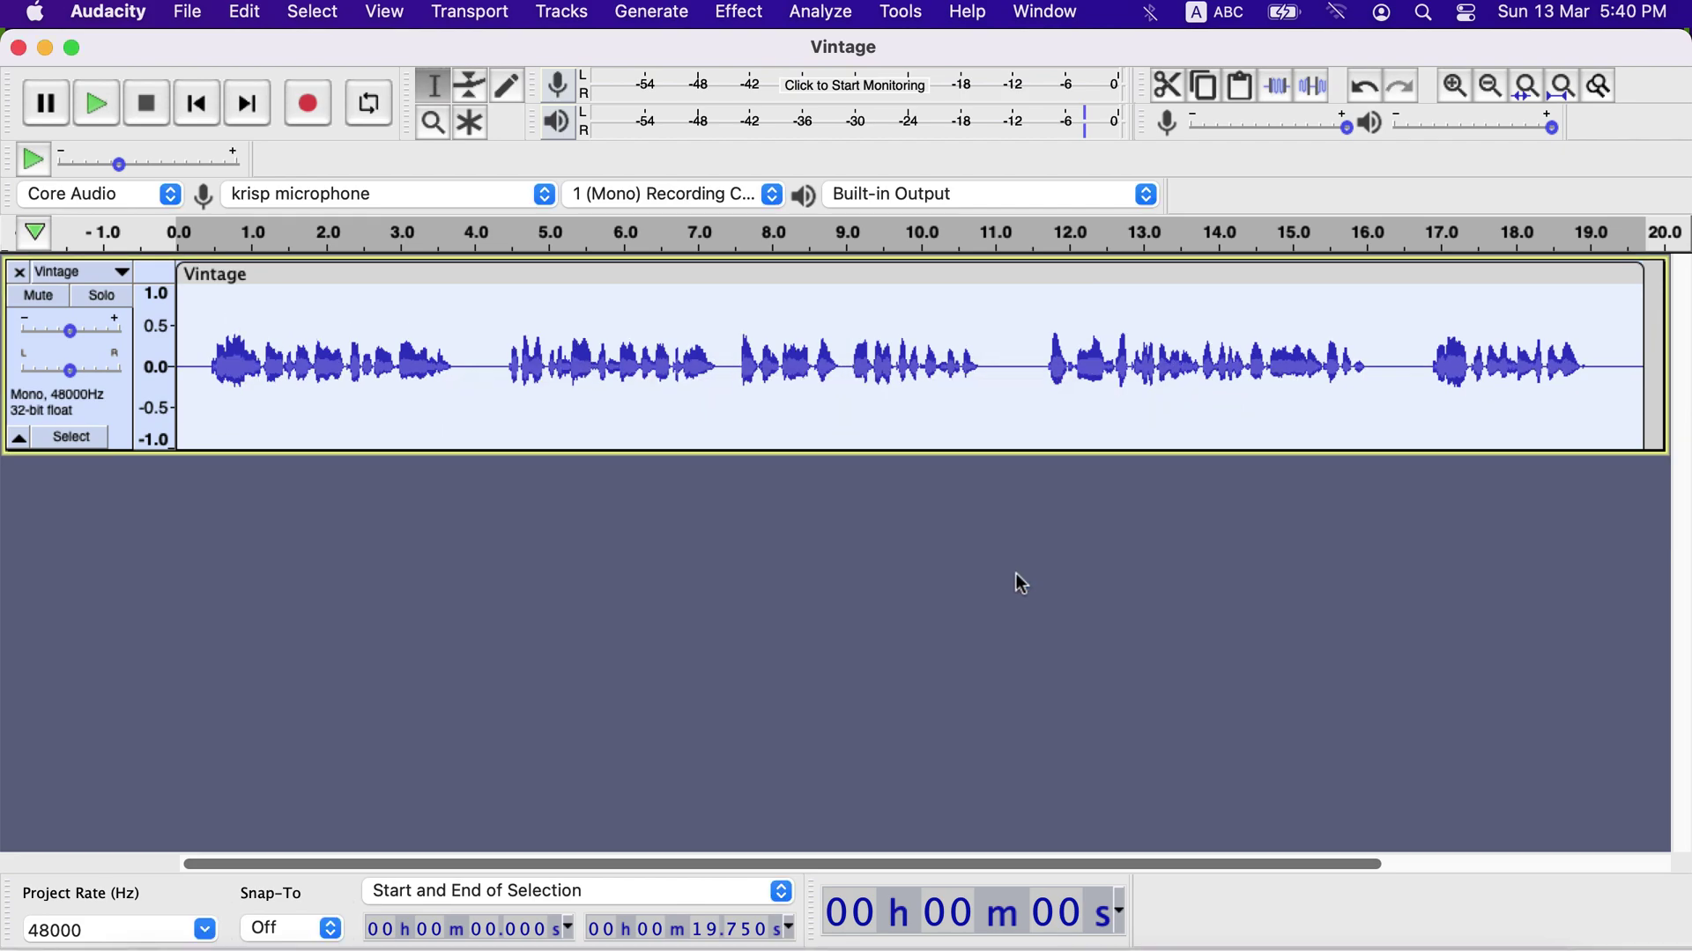
Step: Duplicate the Vintage track twice so three copies fit in the window
key("super+d")
left_click(926, 539)
left_click(753, 553)
double_click(753, 553)
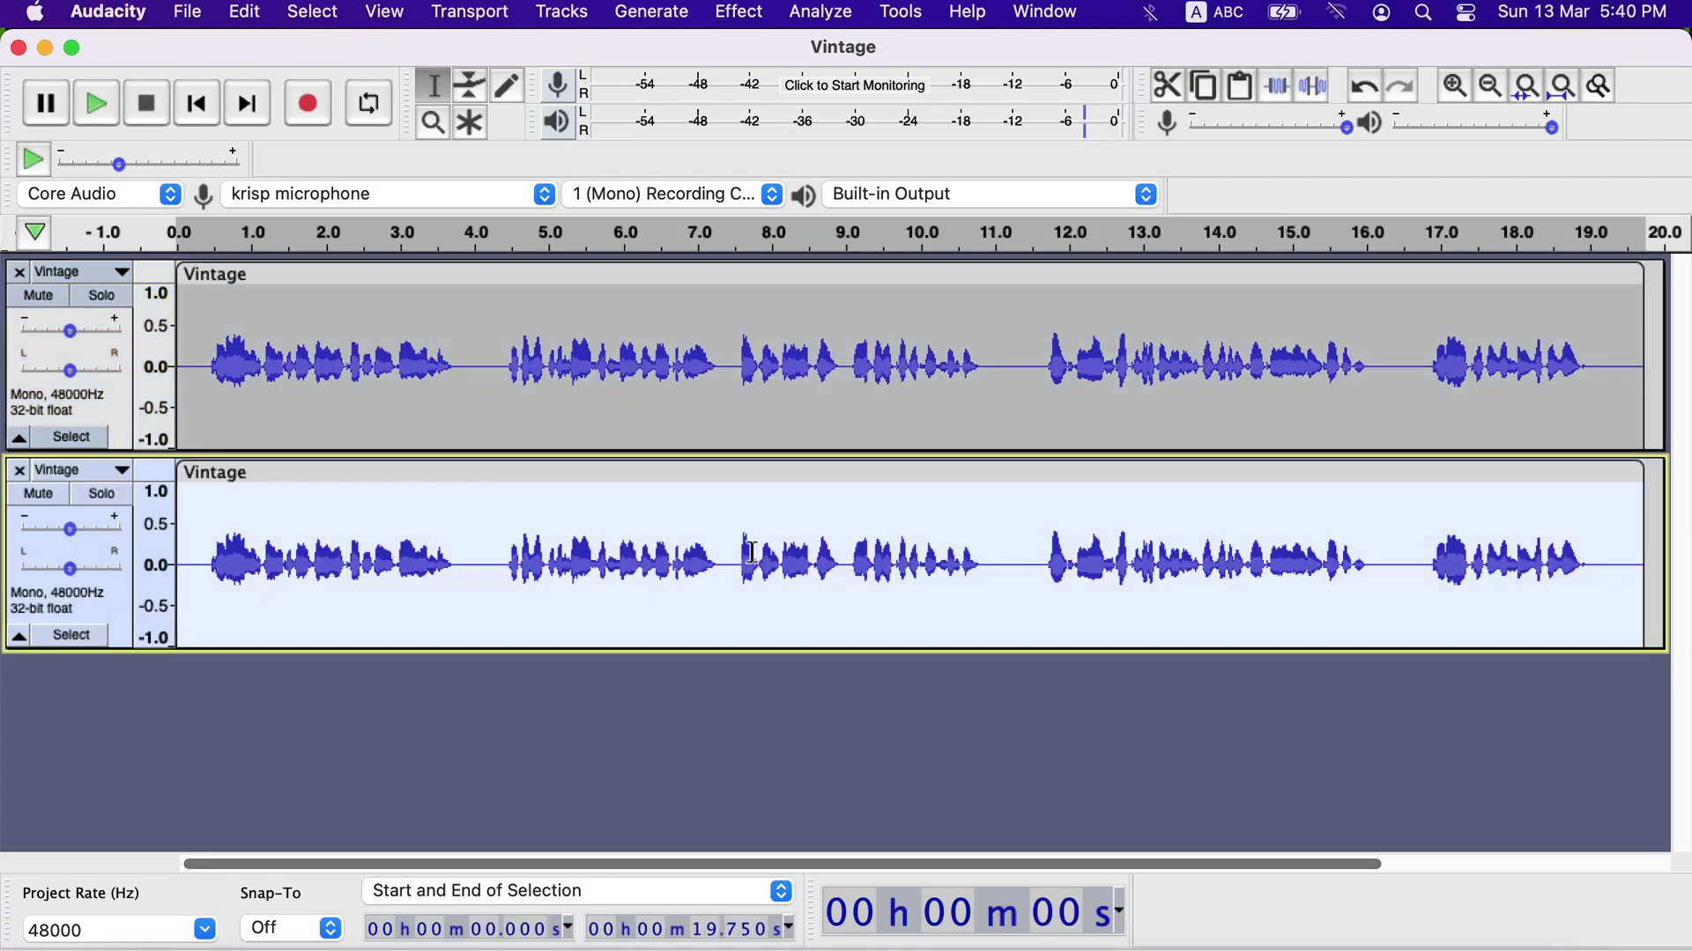
key("super+d")
key("super+shift+f")
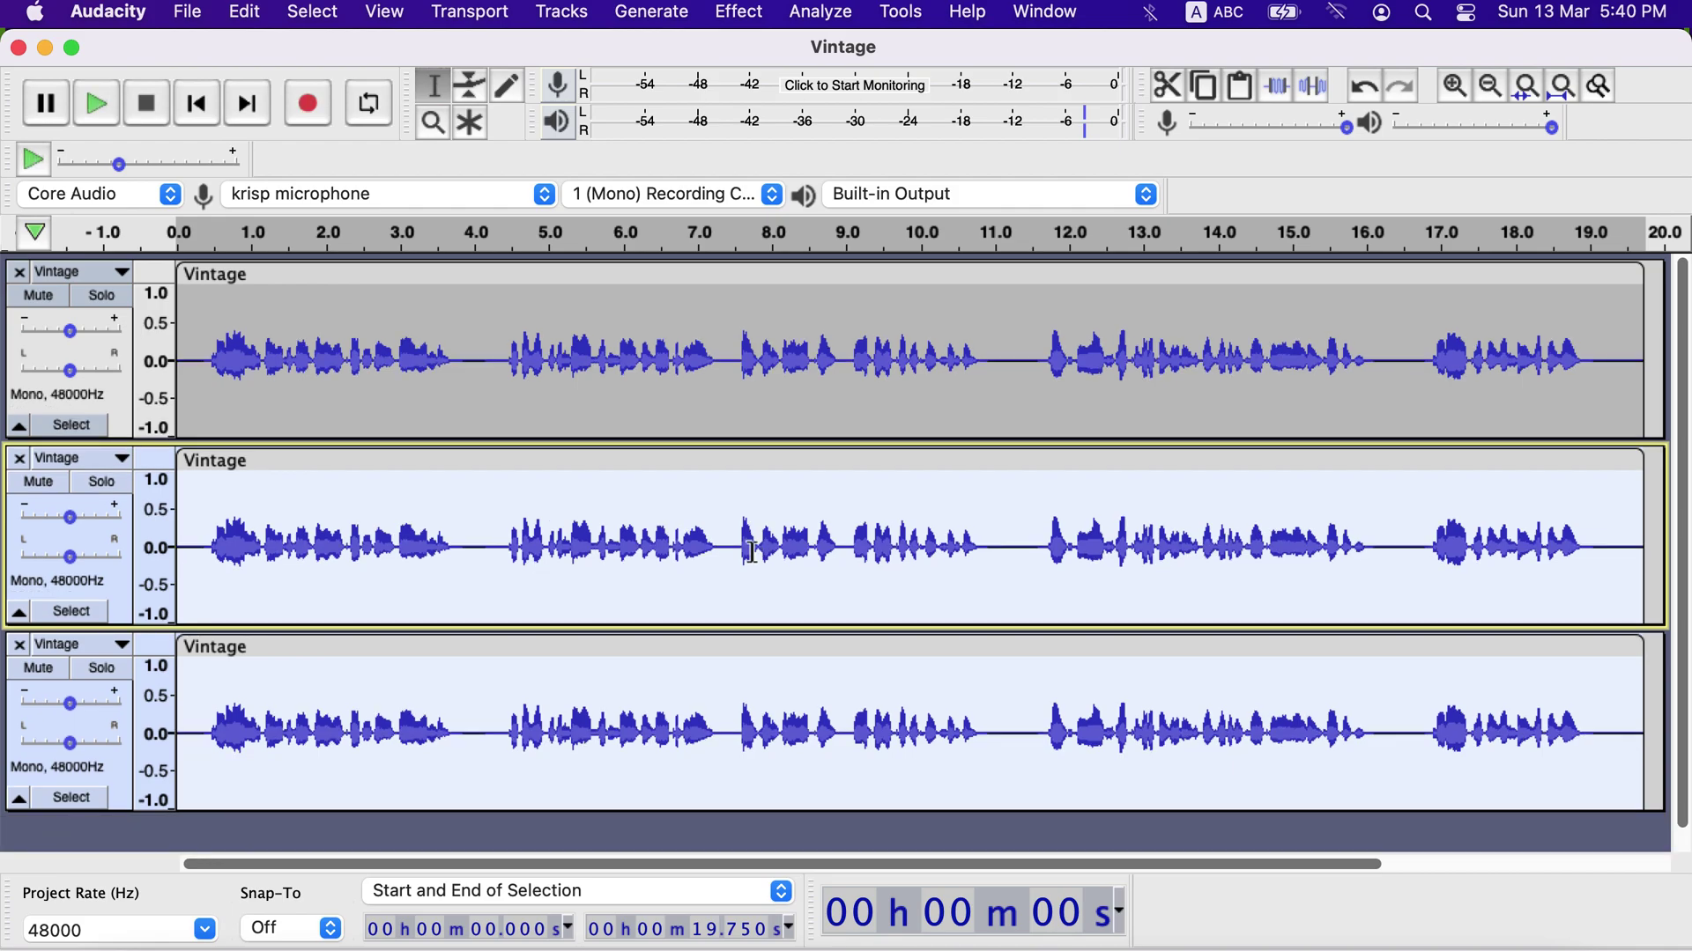
Step: Lower the second track's pitch by 11 percent (-2.02 semitones), down to about E
double_click(751, 552)
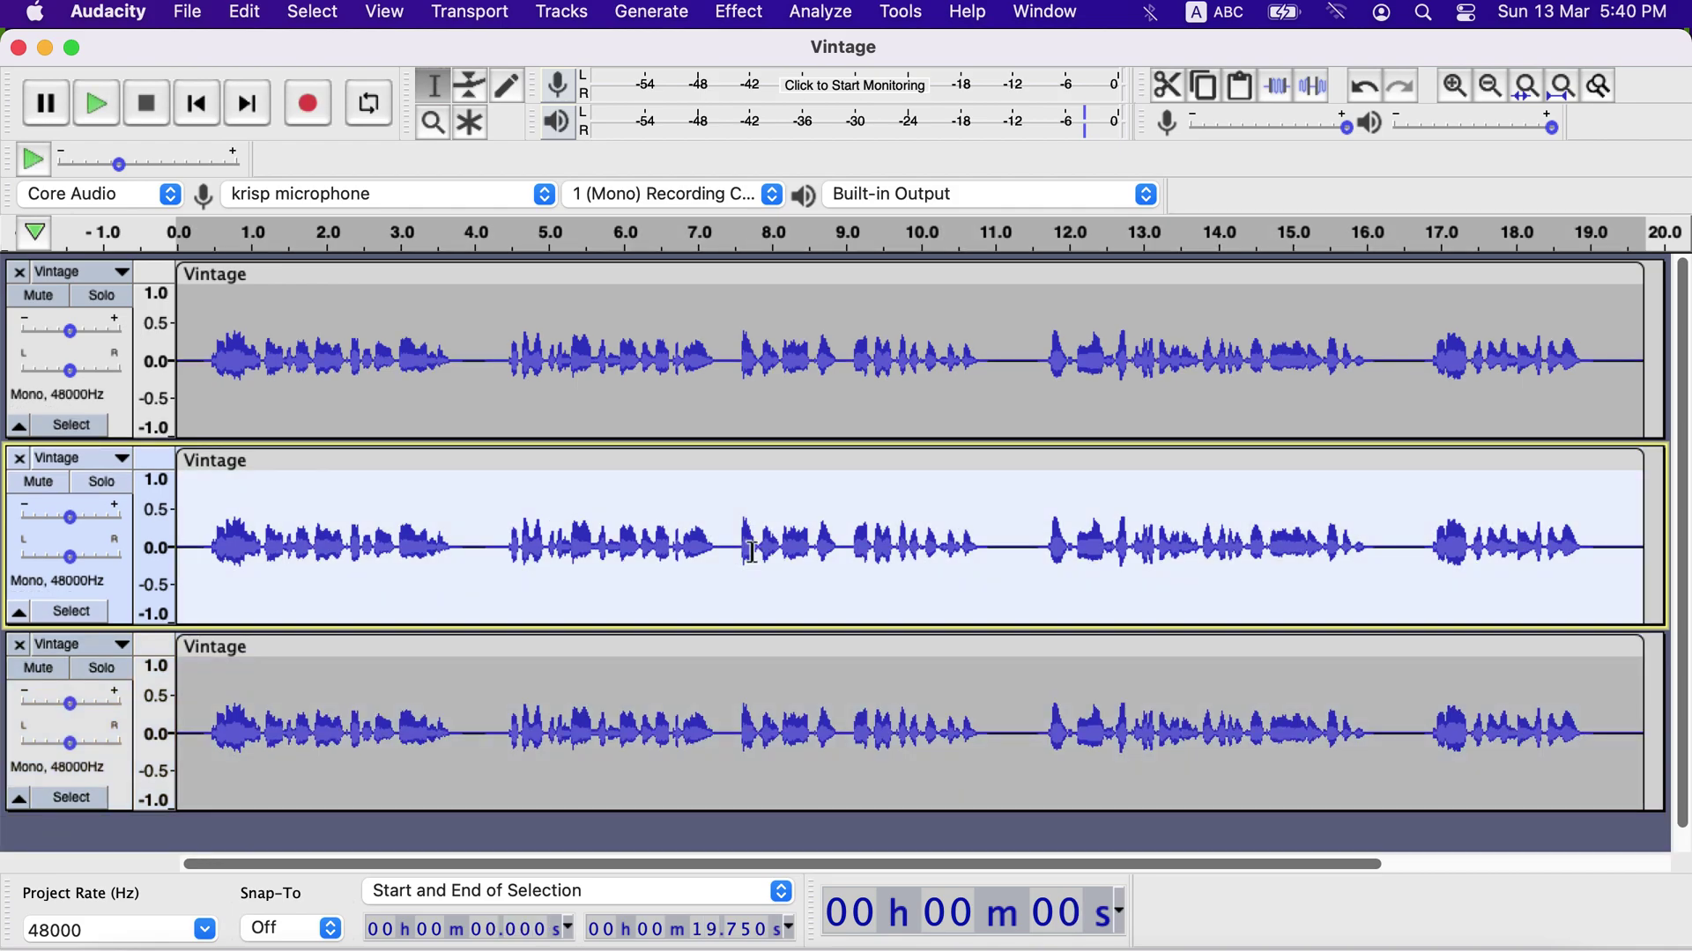
left_click(736, 16)
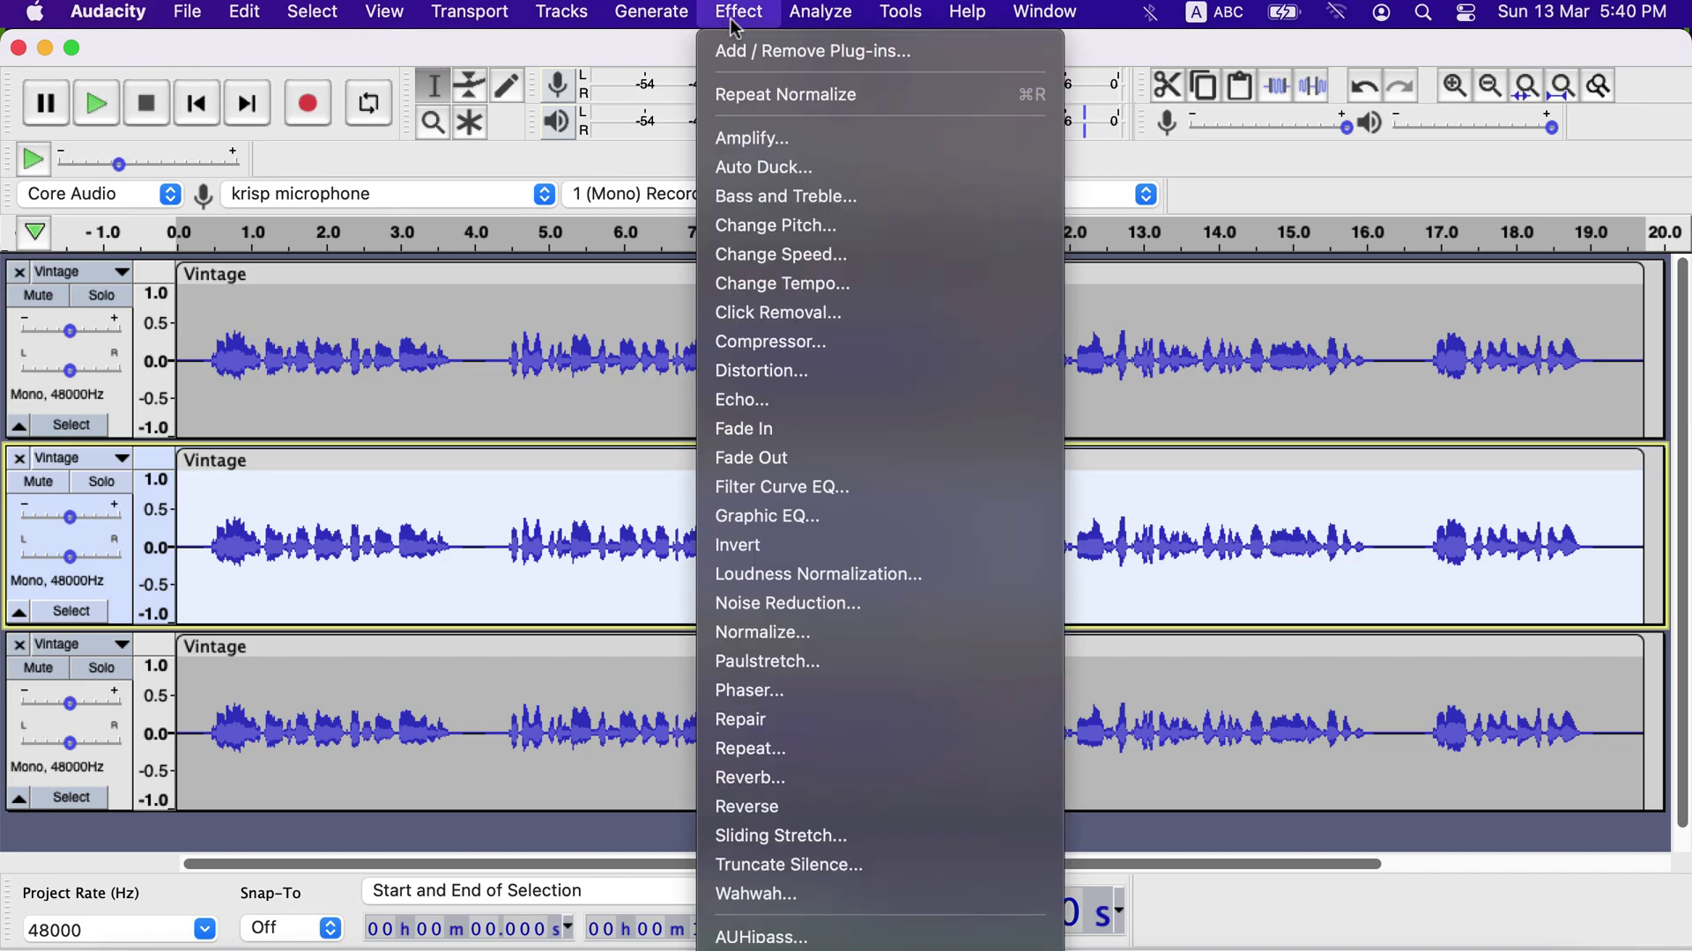
left_click(742, 225)
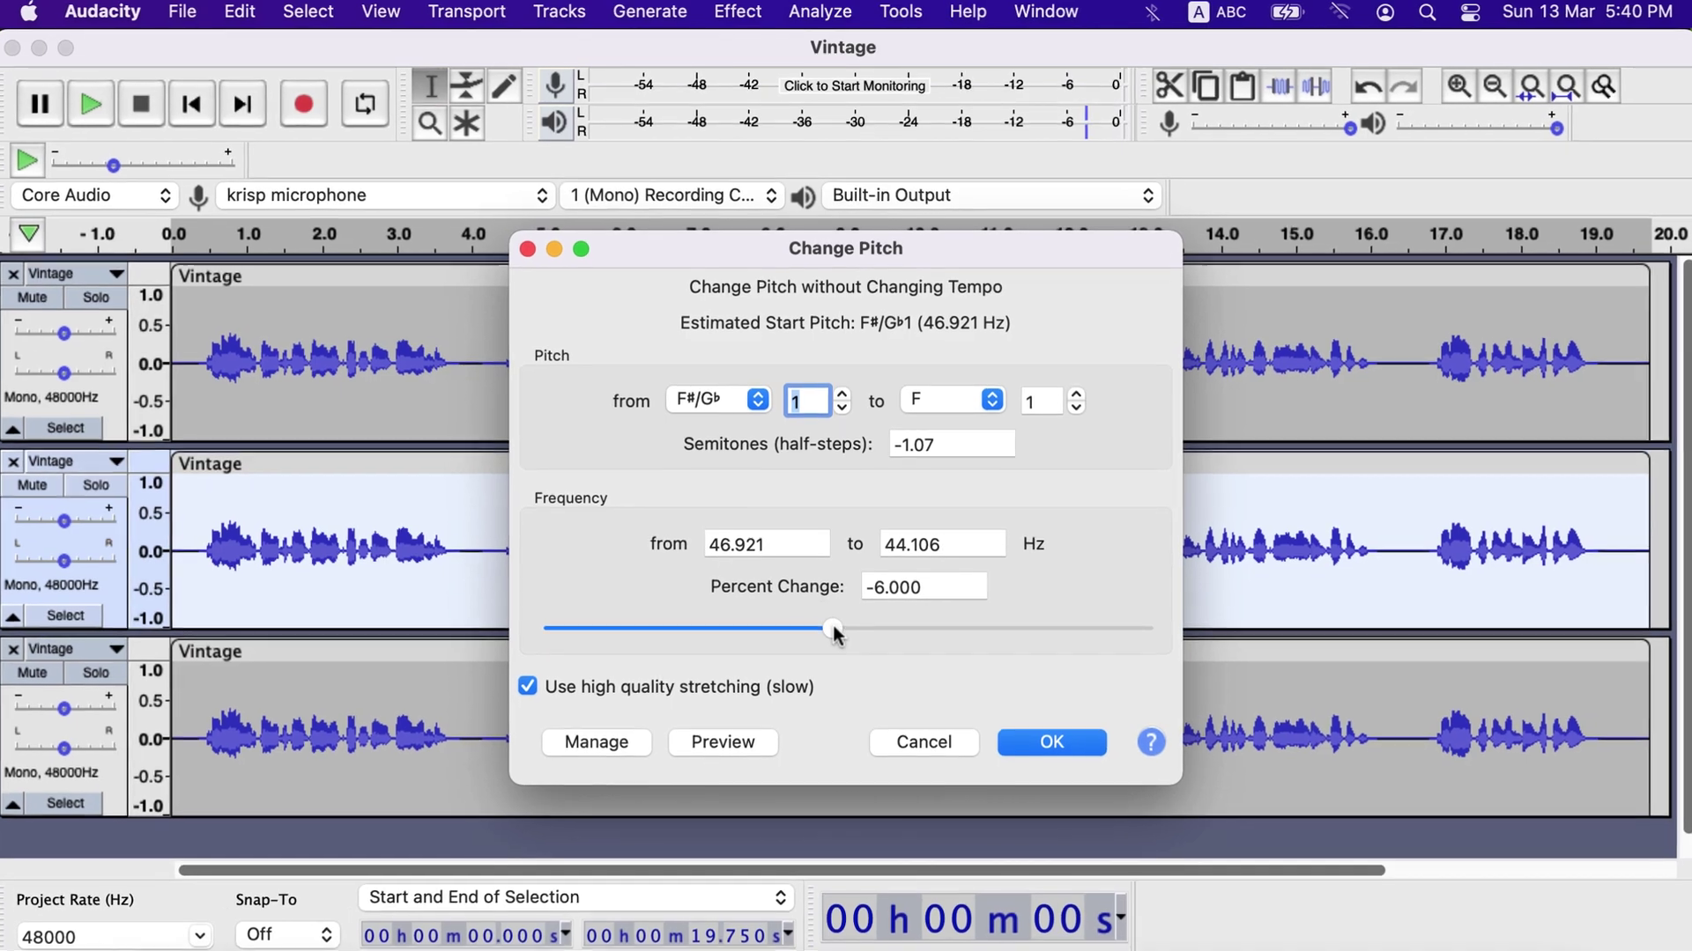
left_click_drag(833, 625, 834, 624)
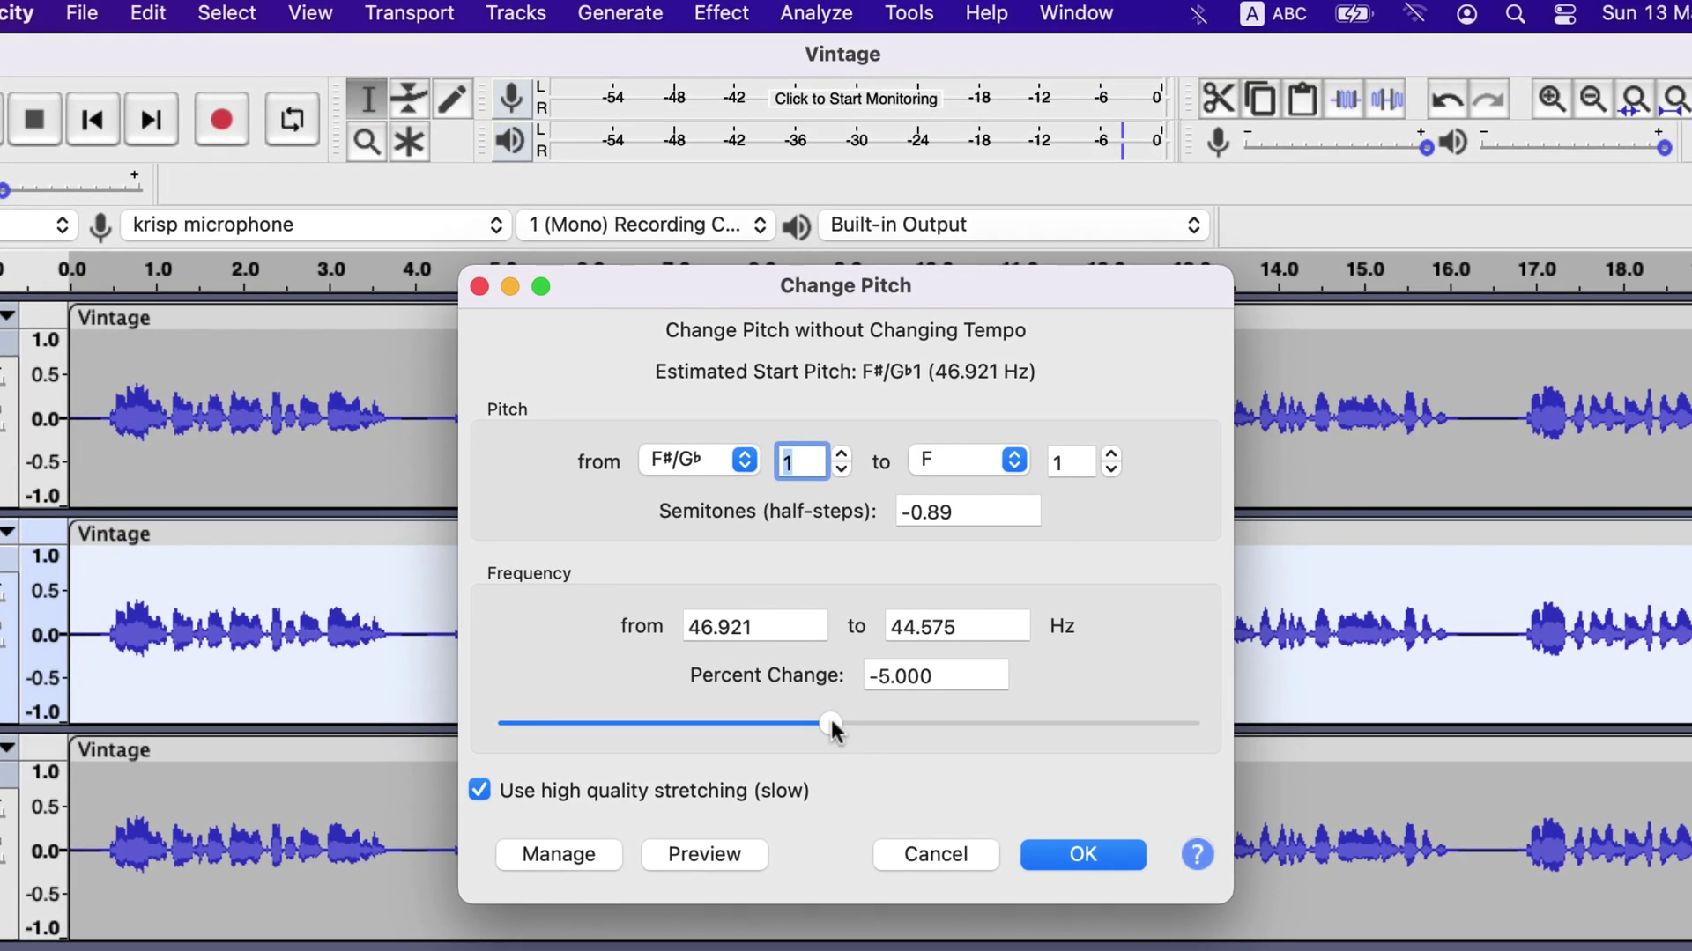
left_click_drag(832, 688, 809, 724)
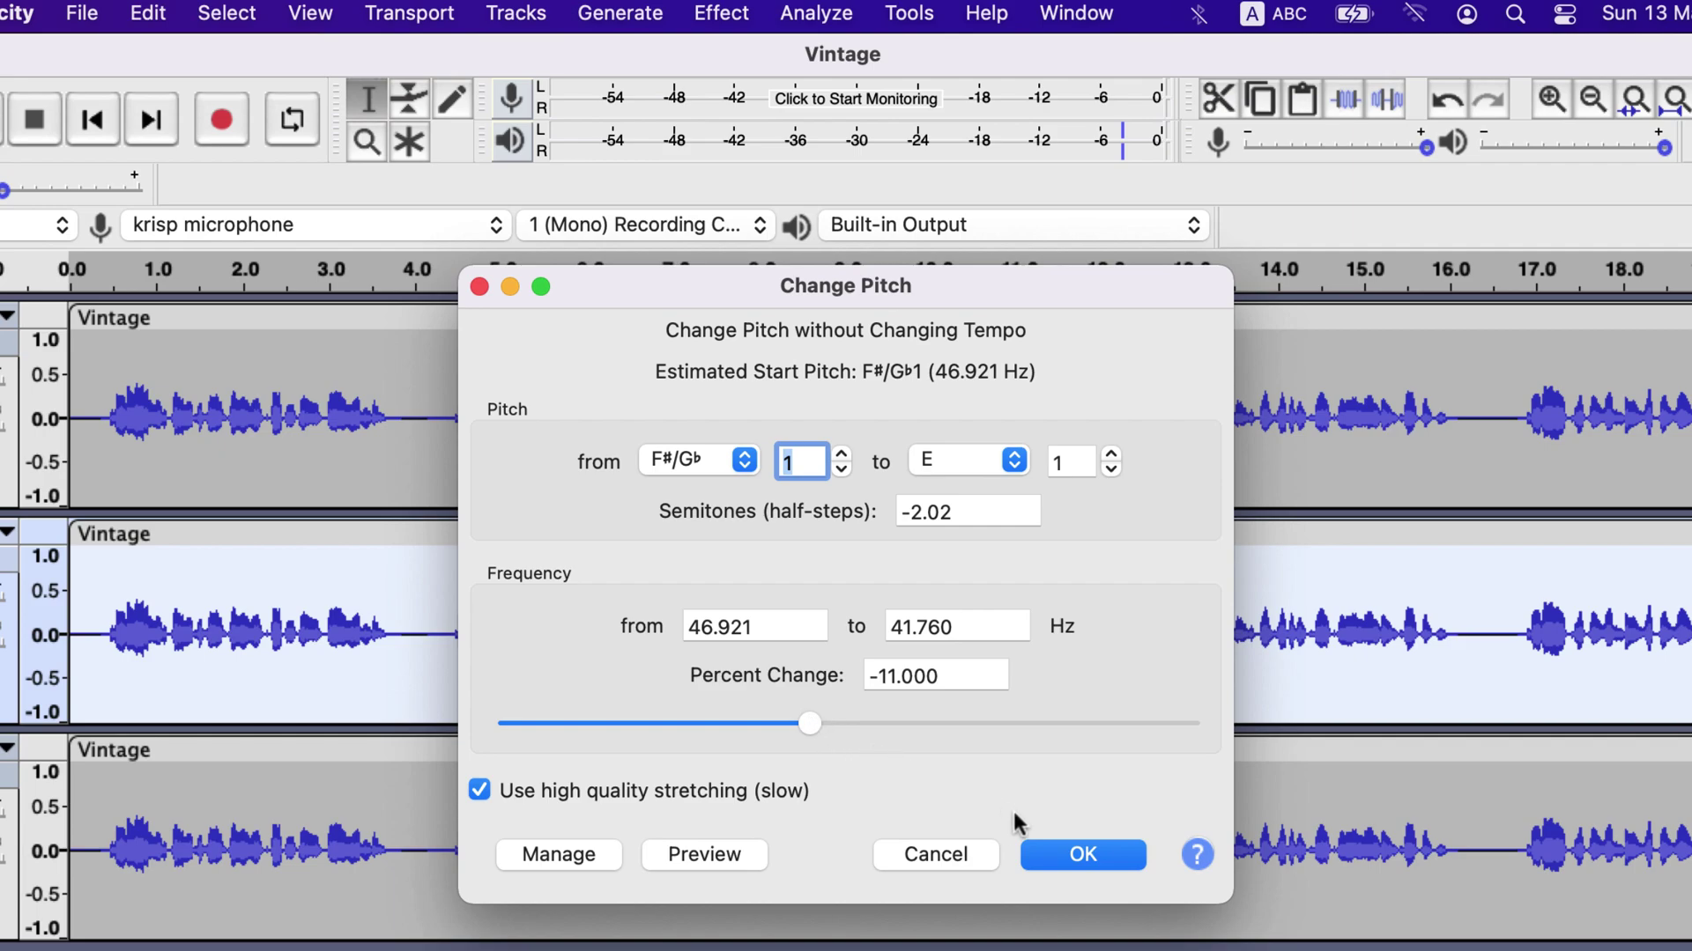
left_click(1076, 856)
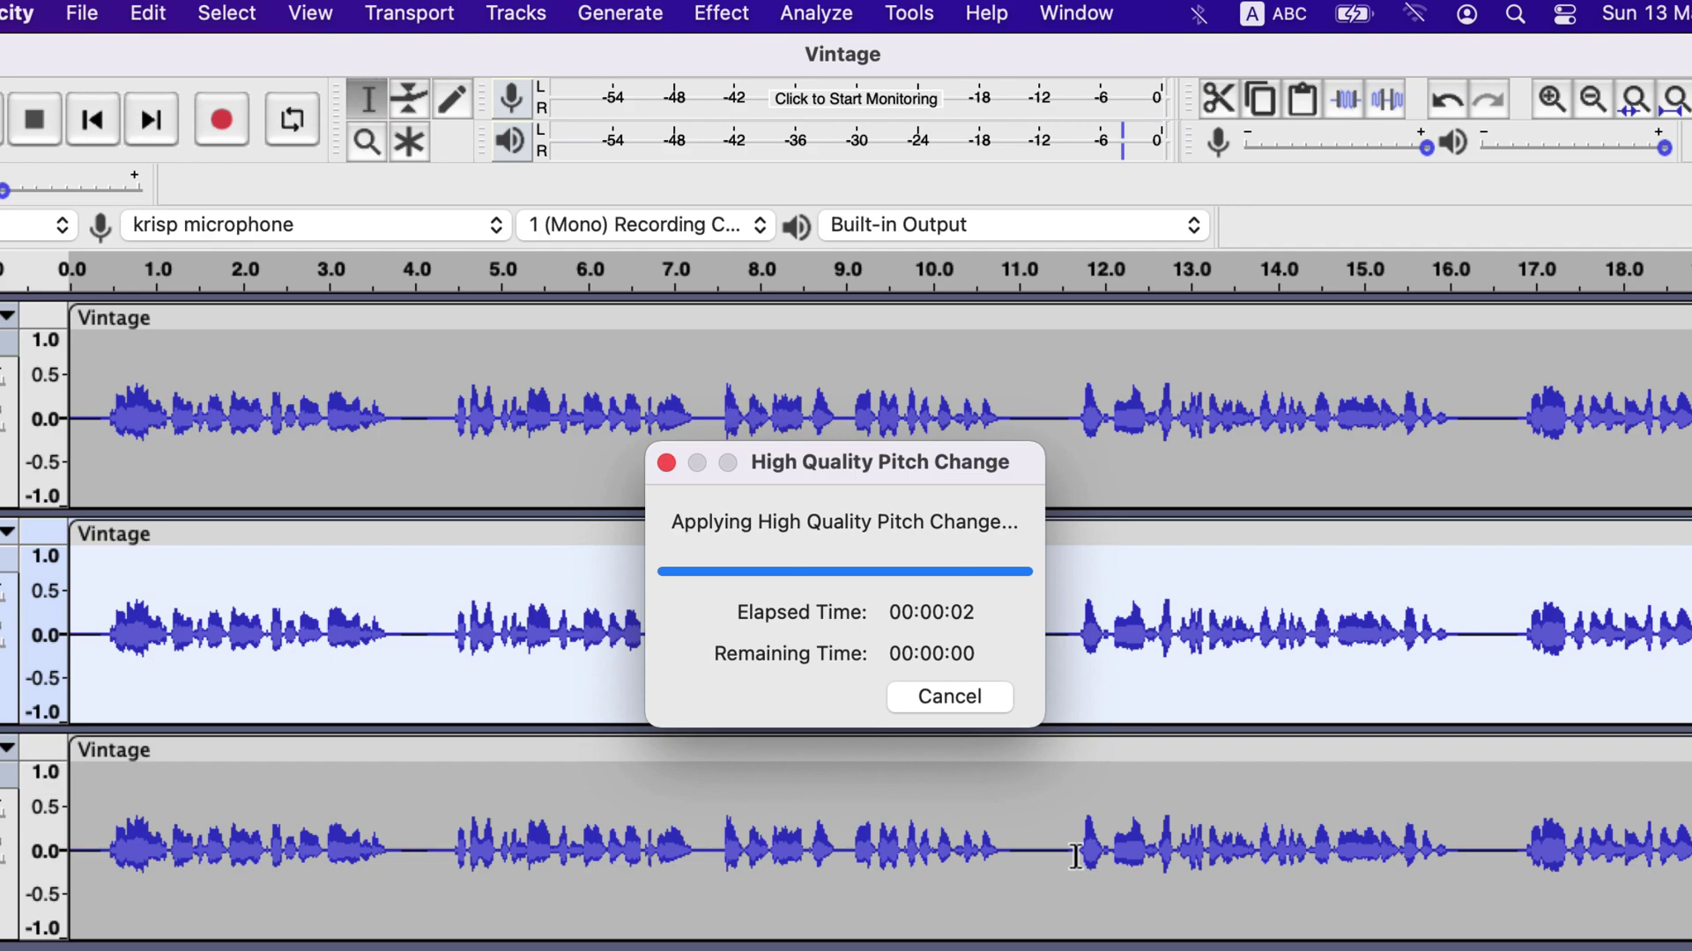
left_click(1074, 854)
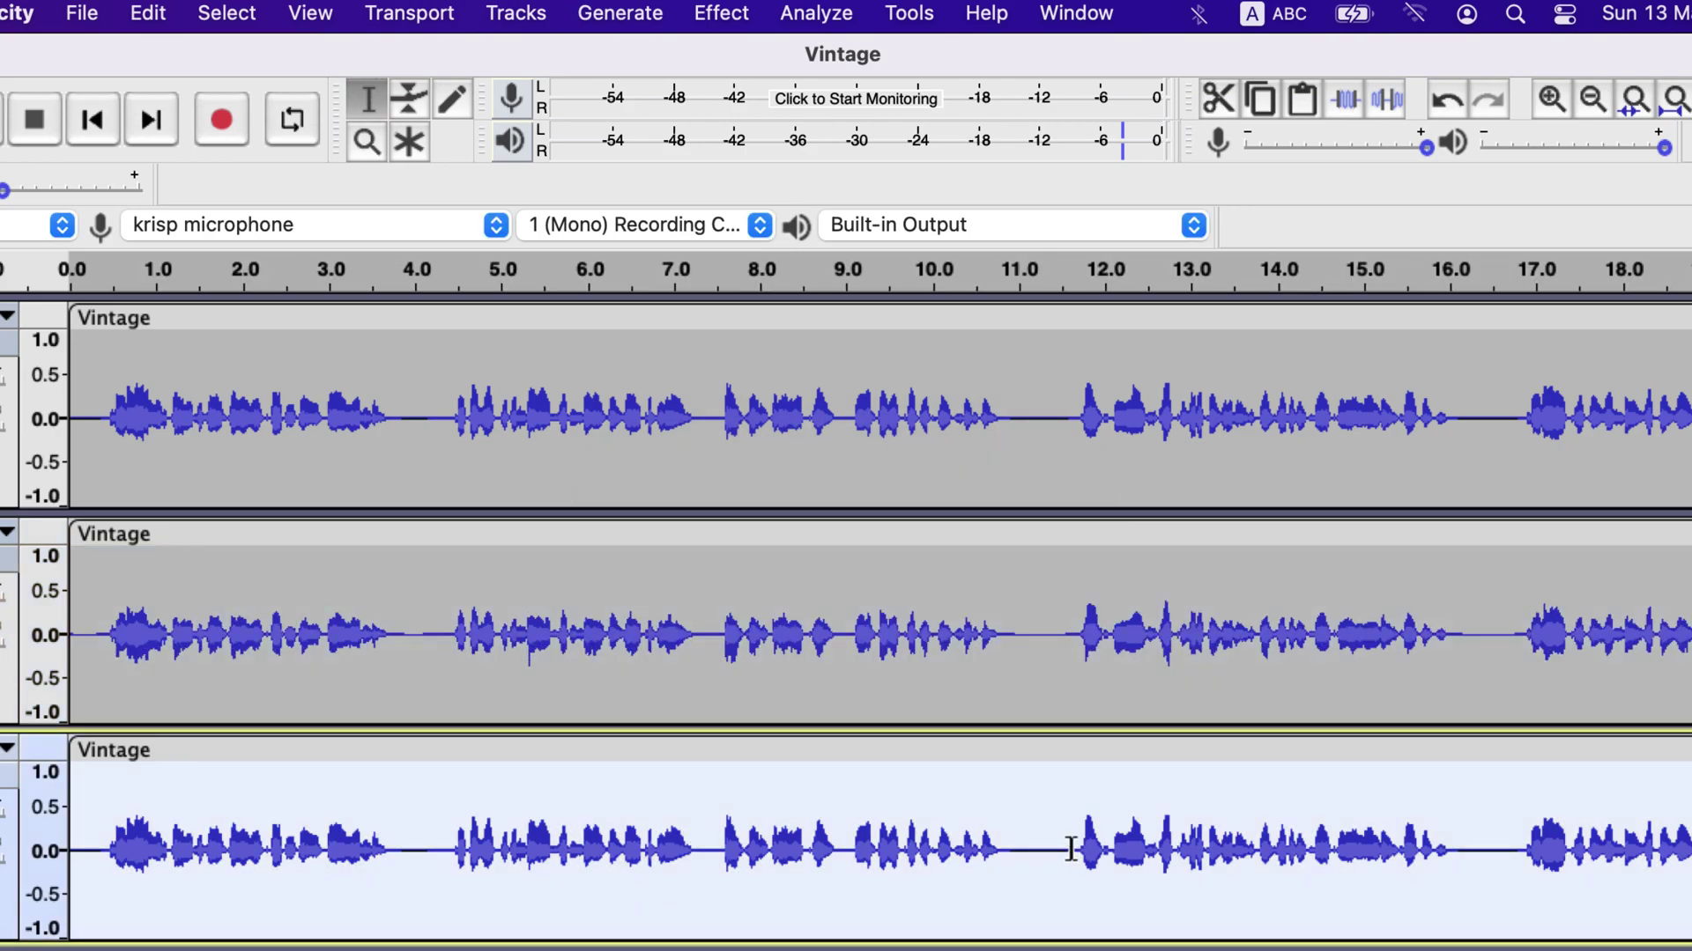
Step: Lower the third track's pitch by 6 percent (-1.07 semitones), down to about F
left_click(721, 14)
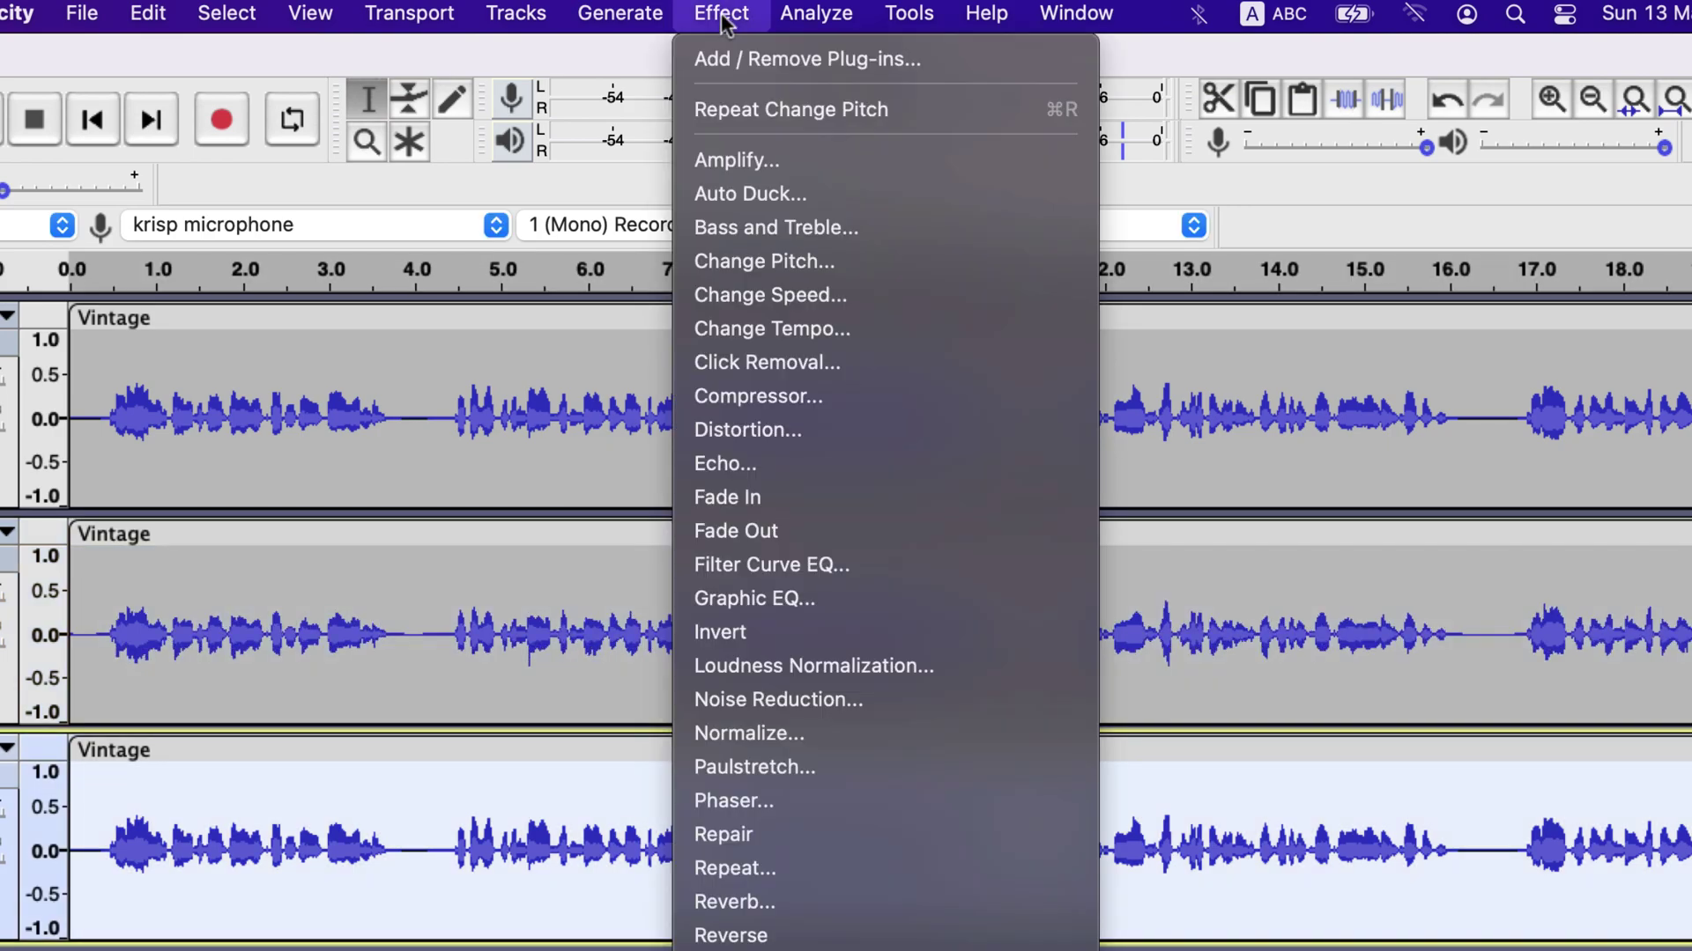
left_click(718, 259)
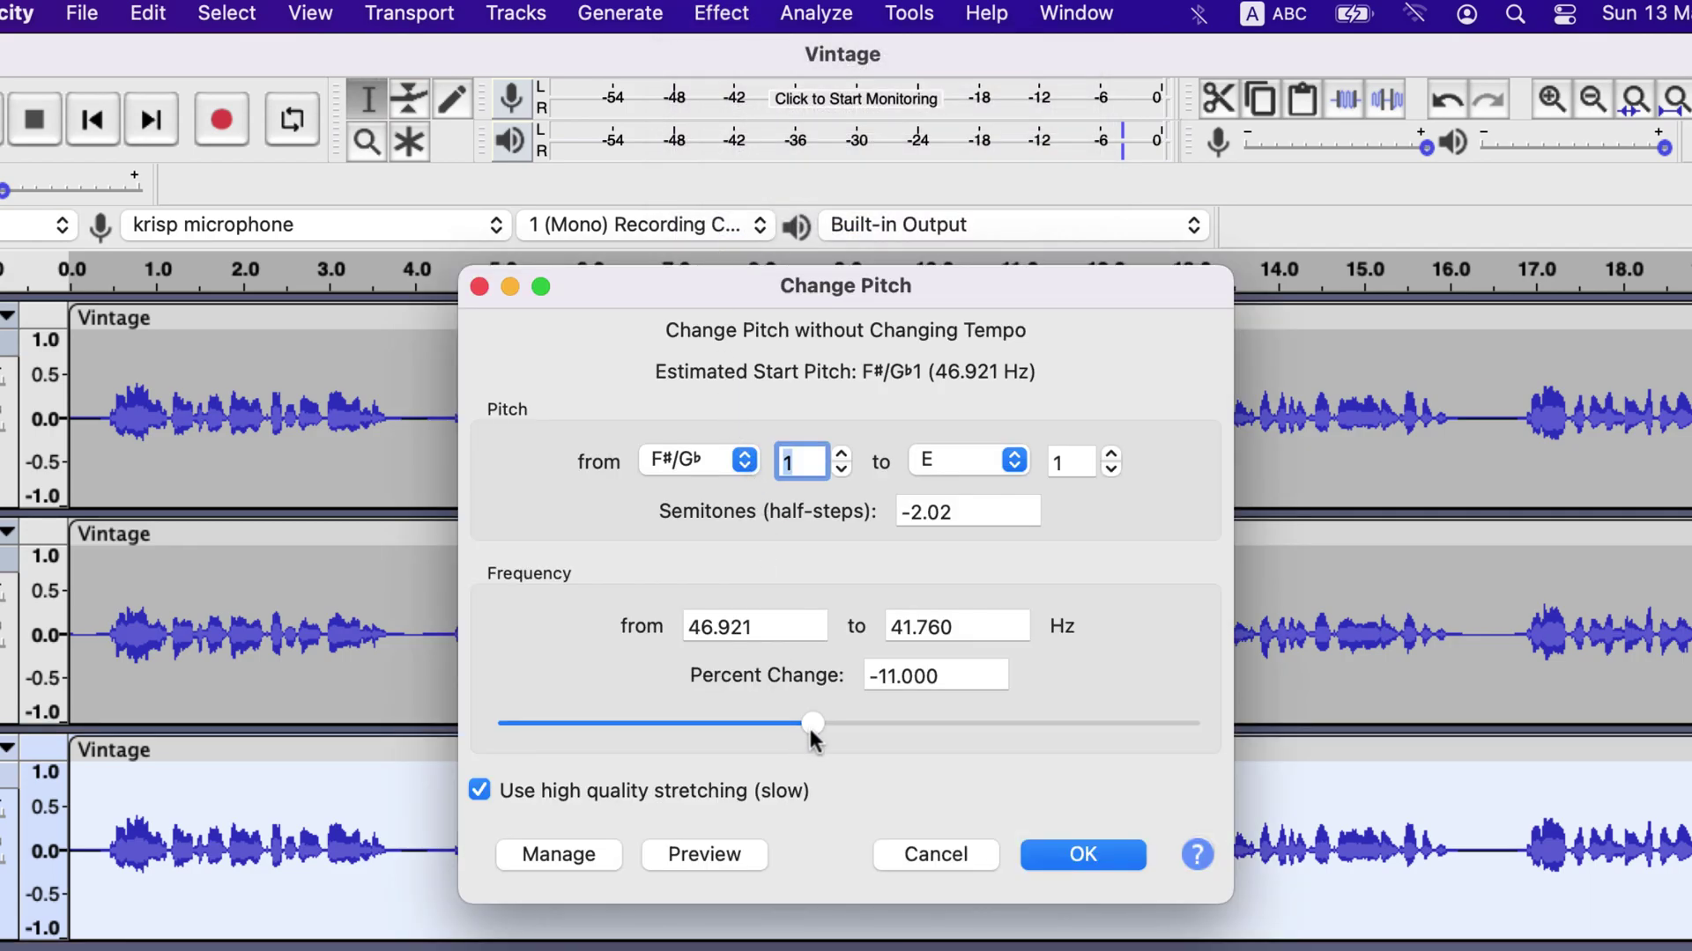
left_click_drag(811, 725, 823, 724)
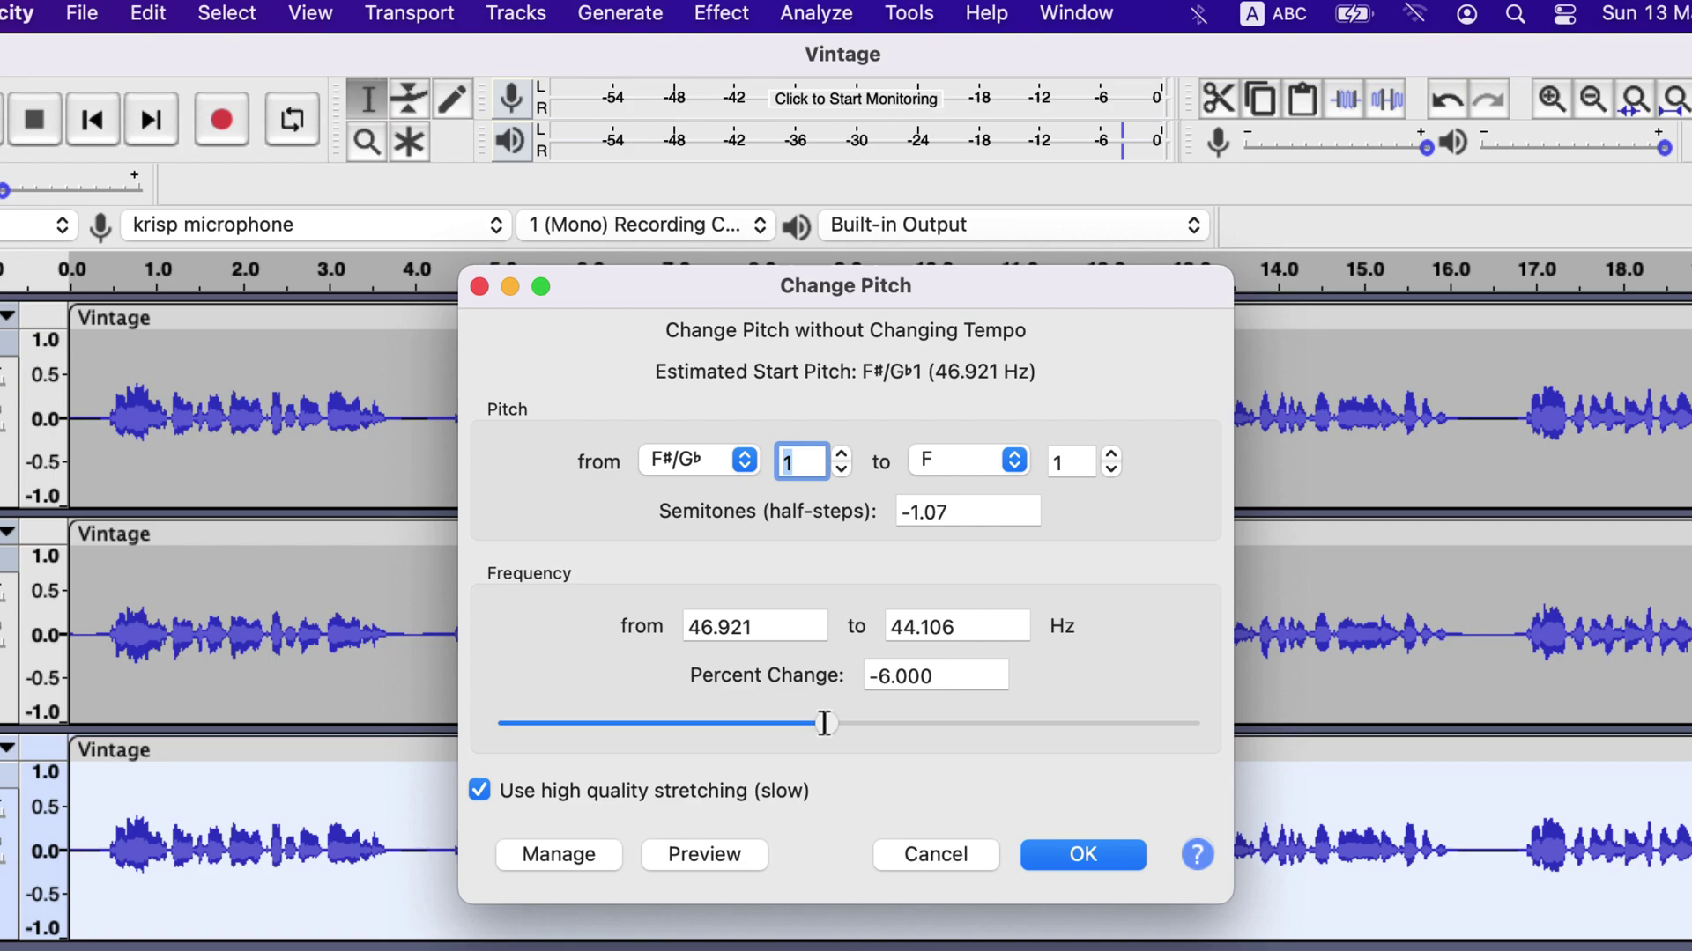
left_click(1092, 853)
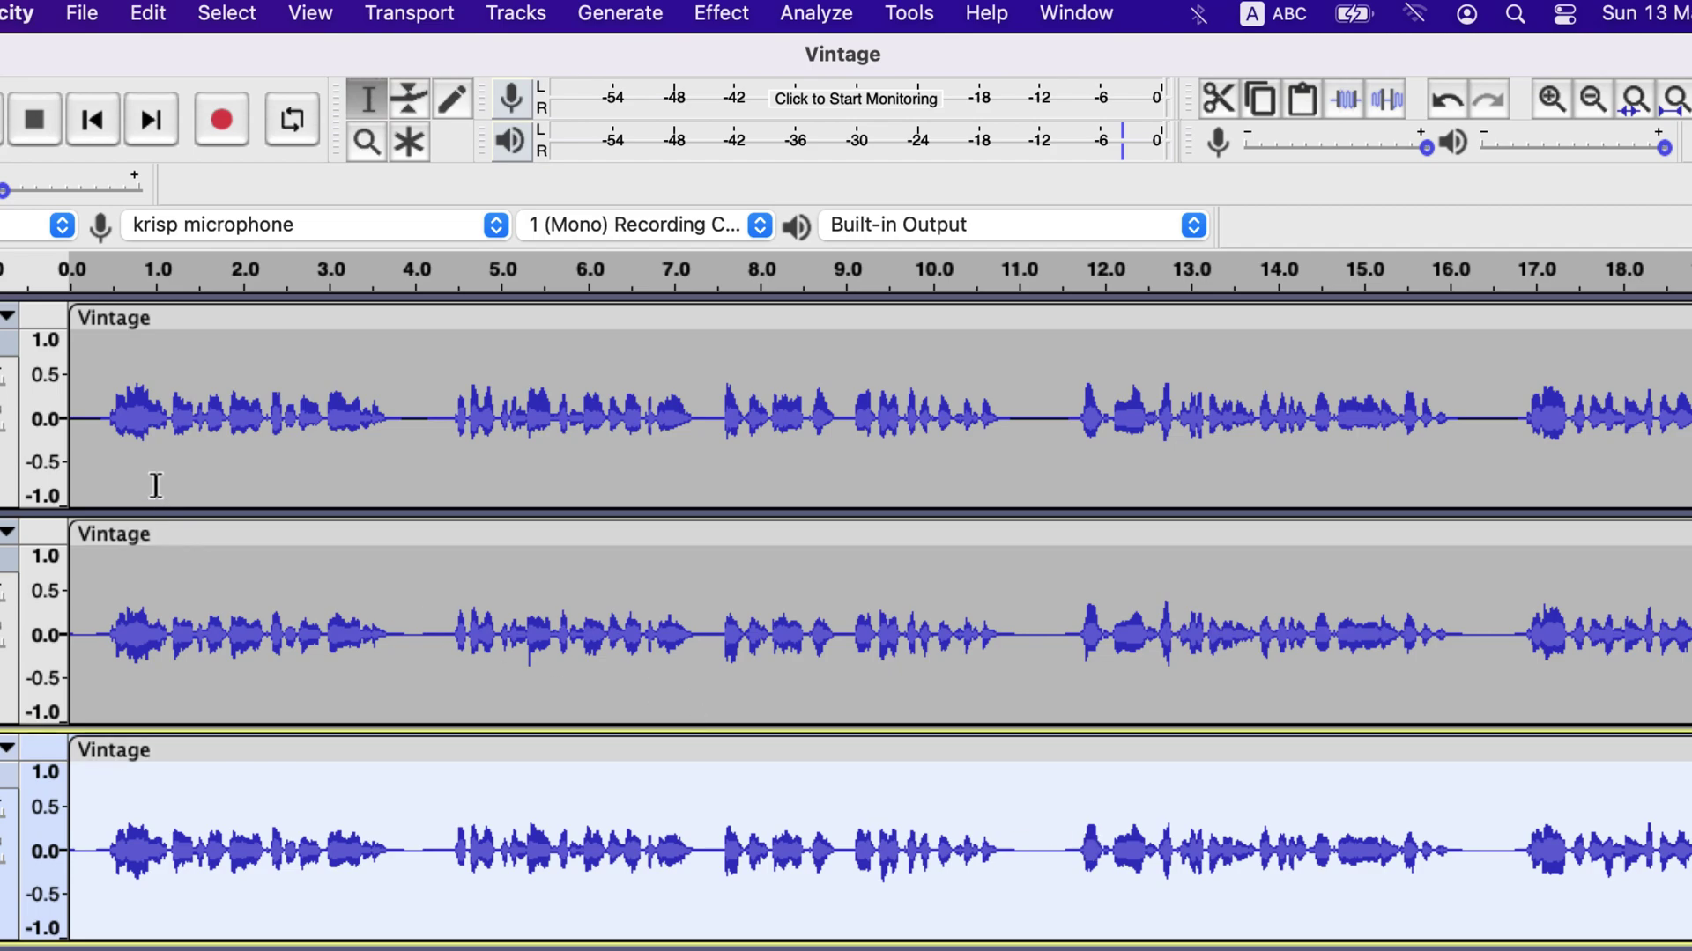
Step: Play the three-track mix, revert history to 'Pasted from the clipboard', then select 4.2–11.1 s
left_click(73, 387)
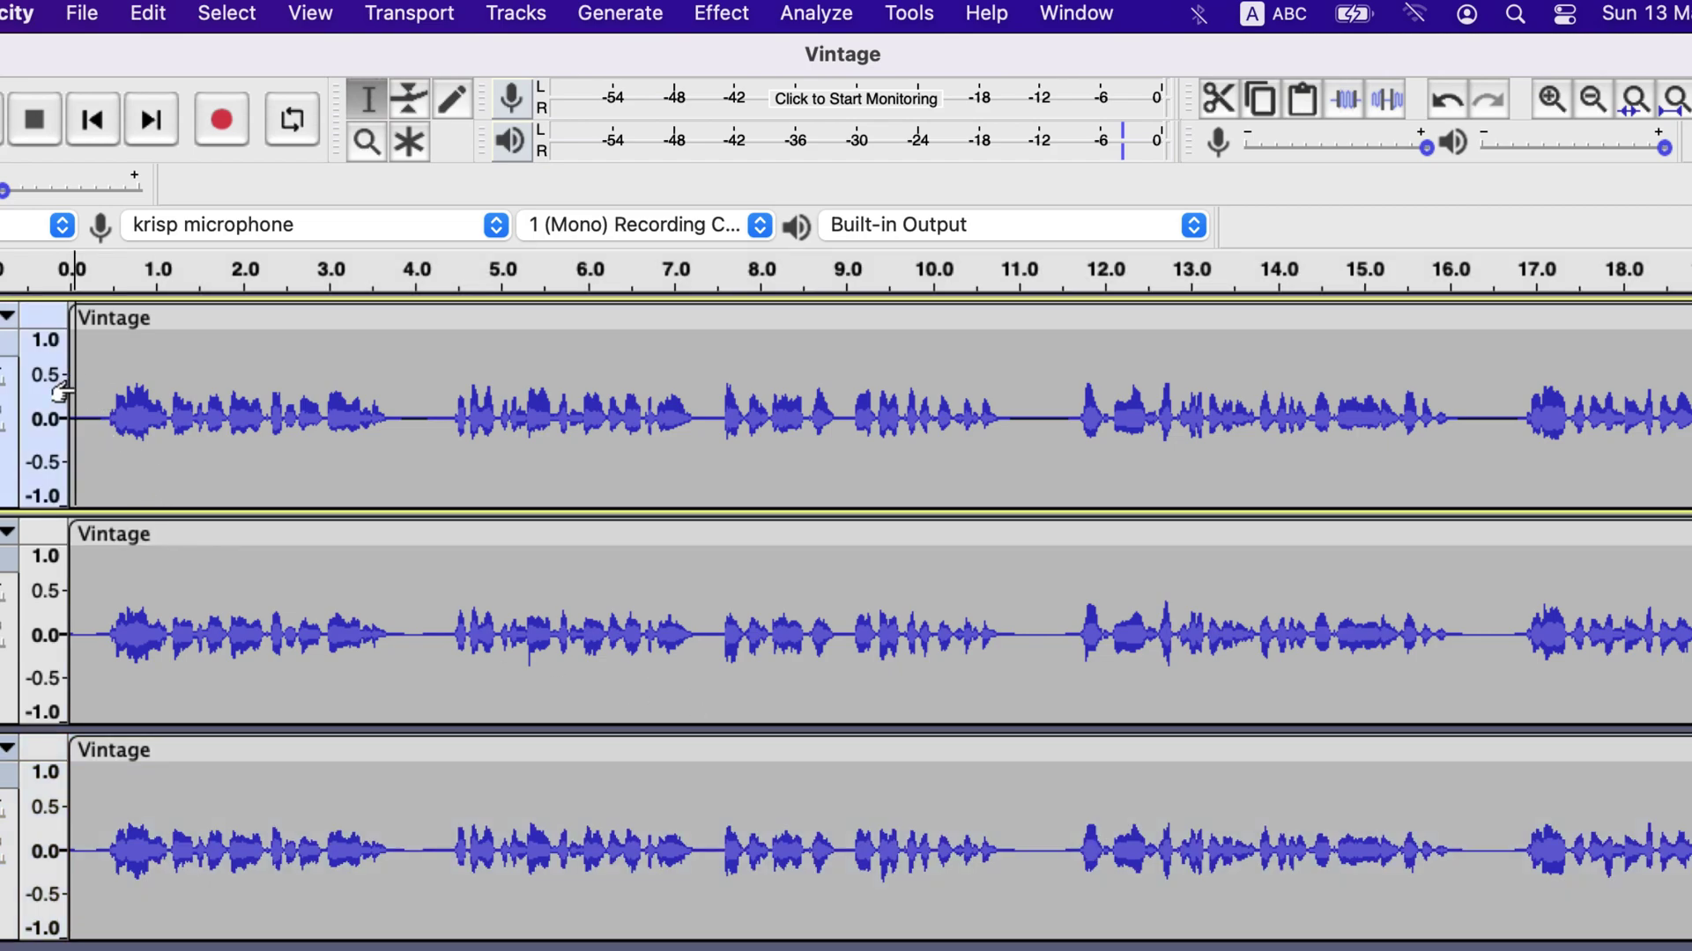
key("space")
left_click(312, 17)
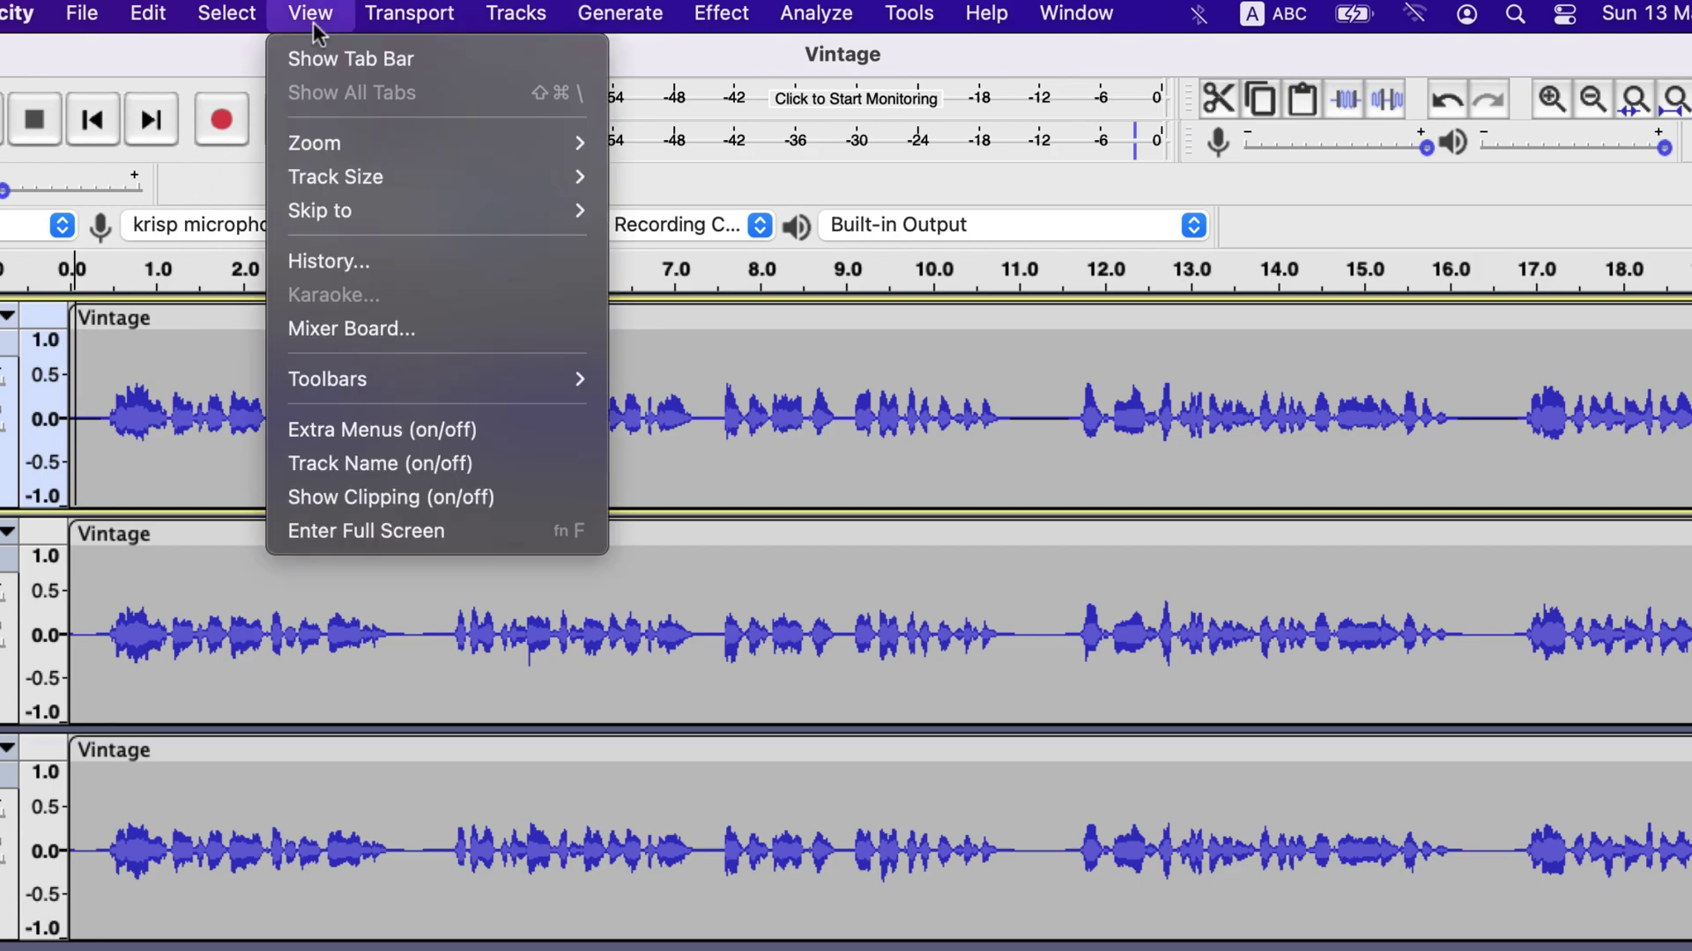
left_click(324, 261)
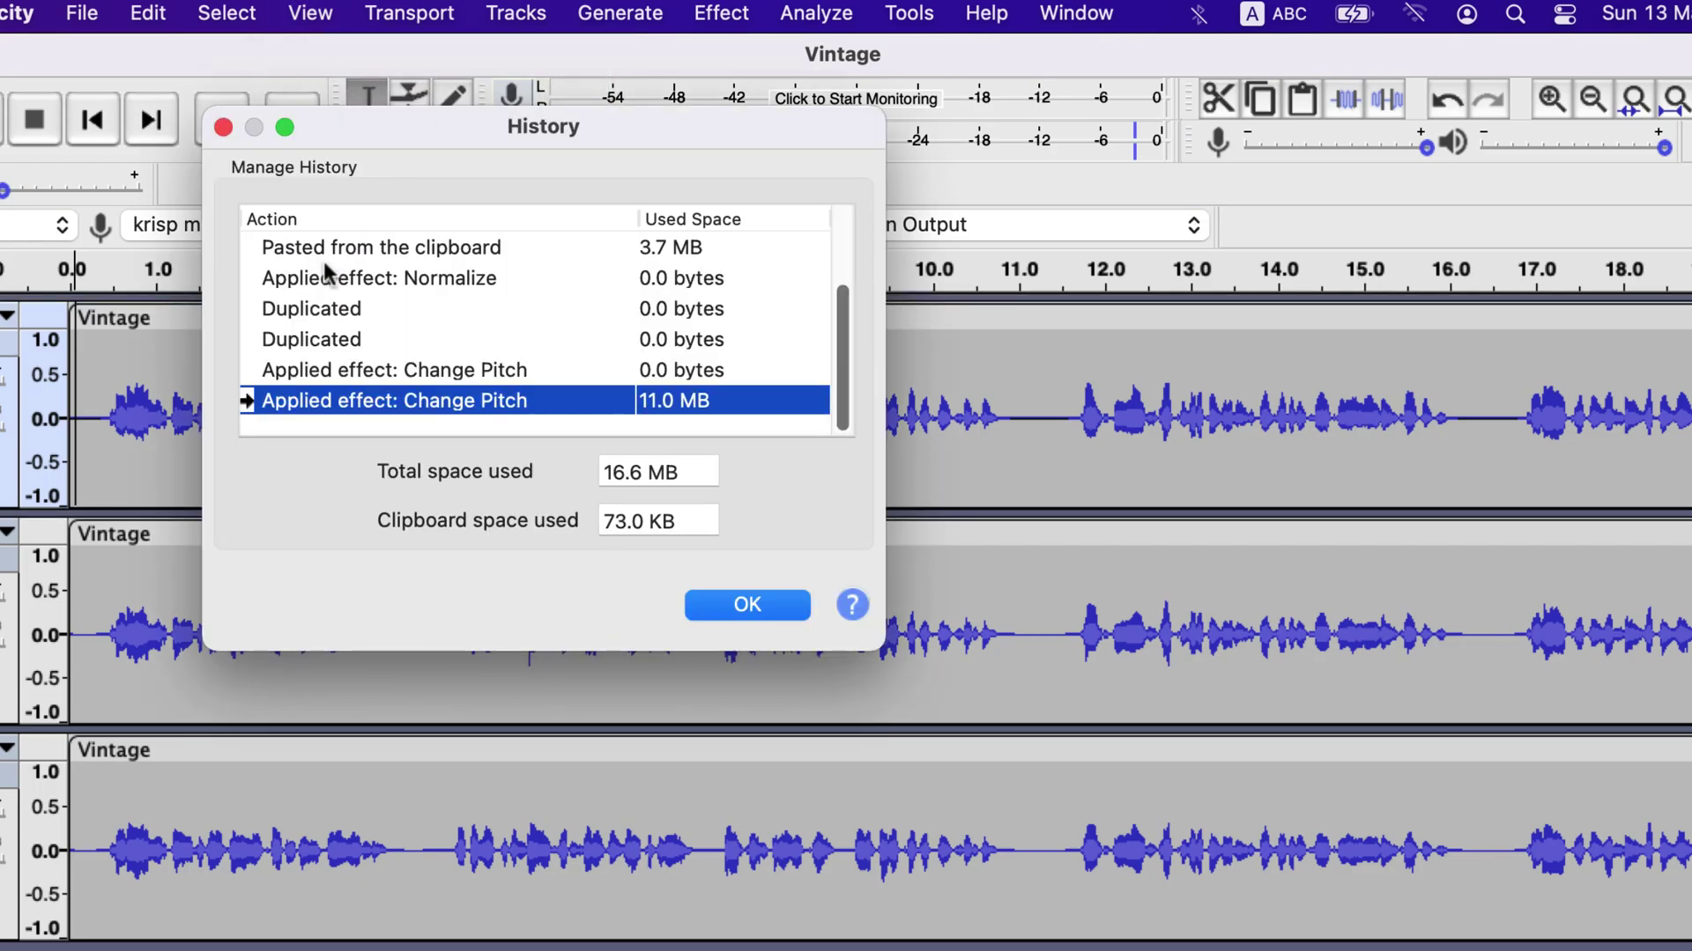
scroll(324, 263, "up", 3)
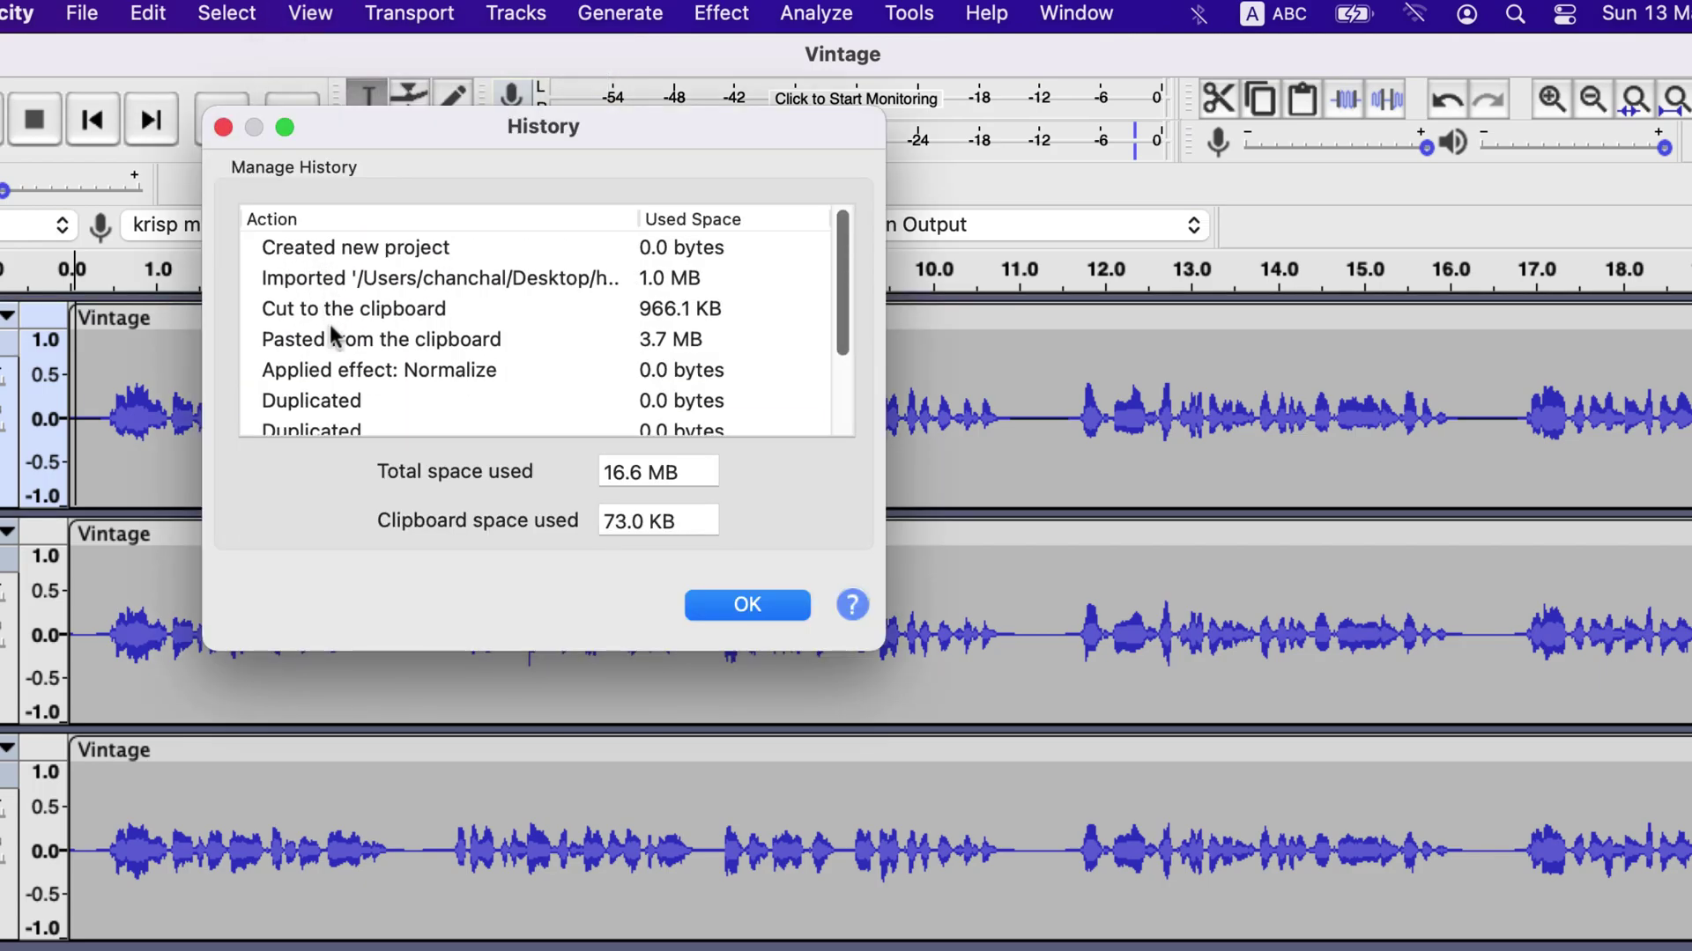
left_click(332, 342)
left_click(748, 605)
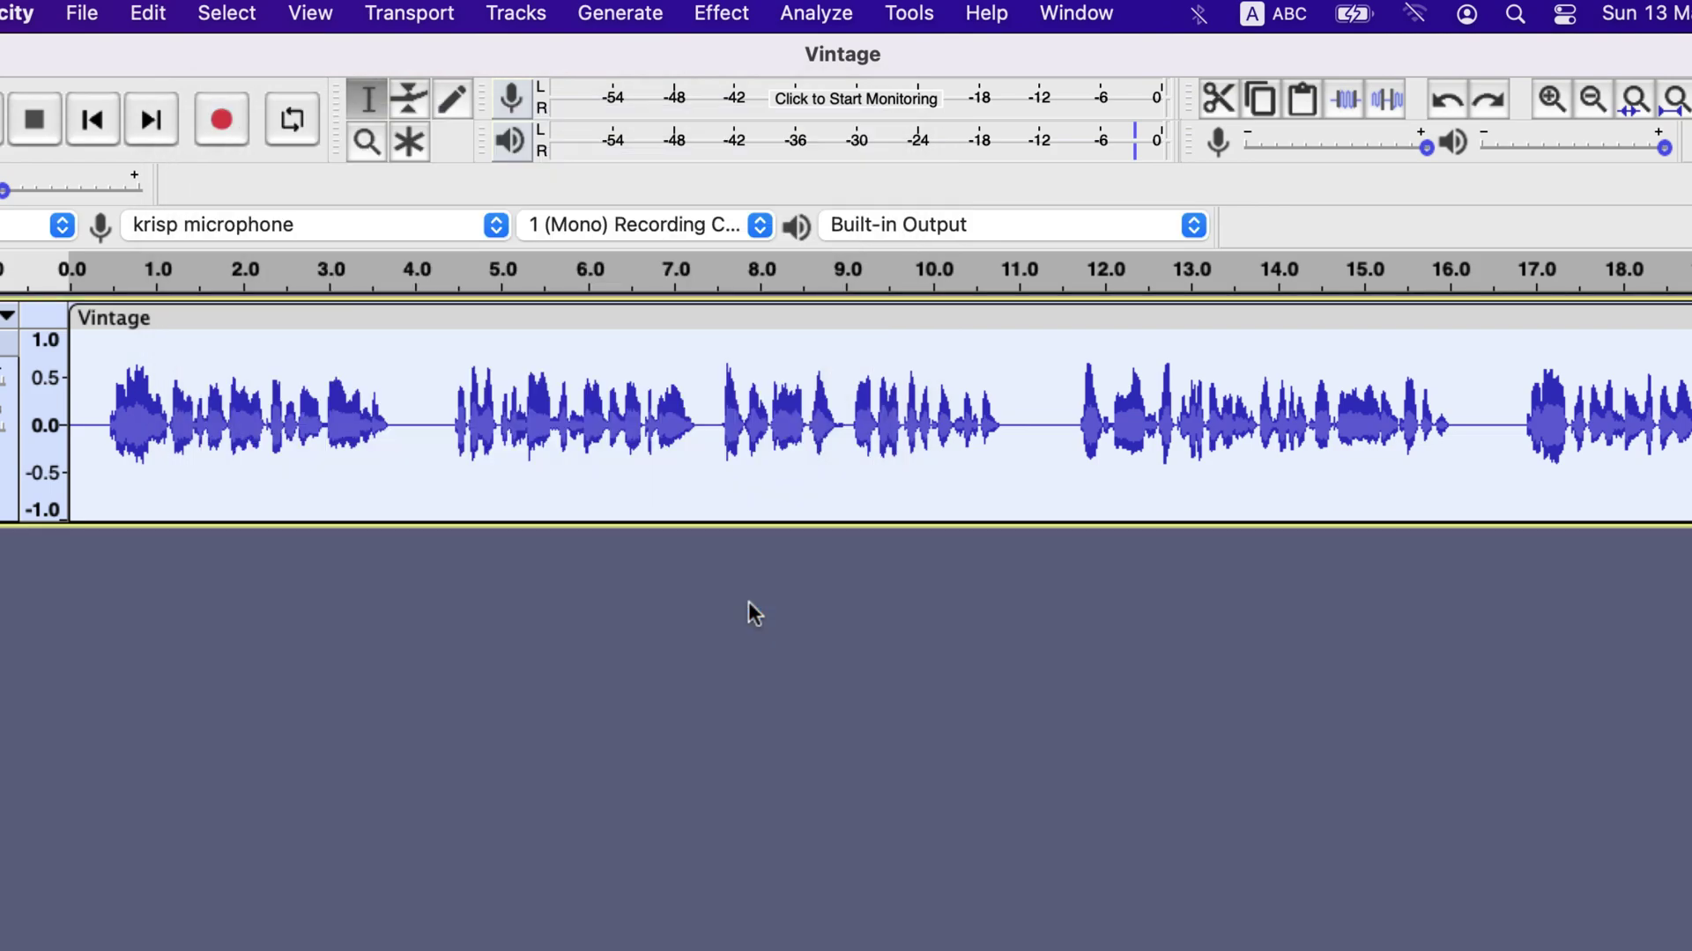
left_click_drag(438, 425, 1031, 443)
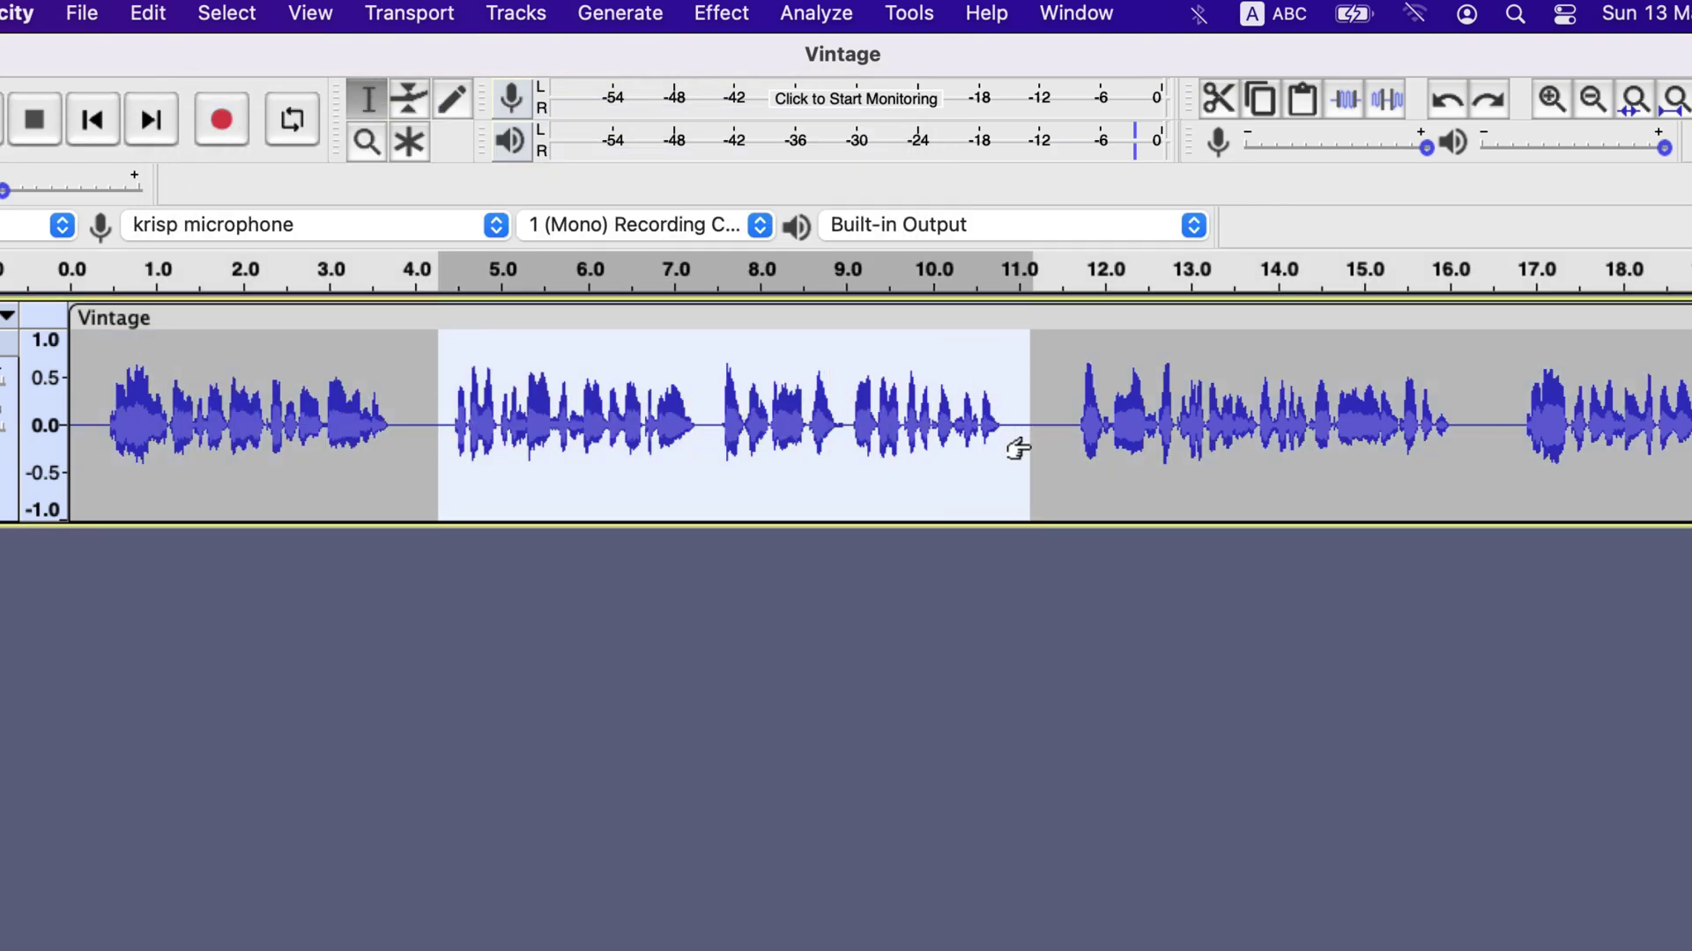
Step: Duplicate the selected middle section onto two new tracks, then reselect 4.1–11.2 s on the original
key("super+d")
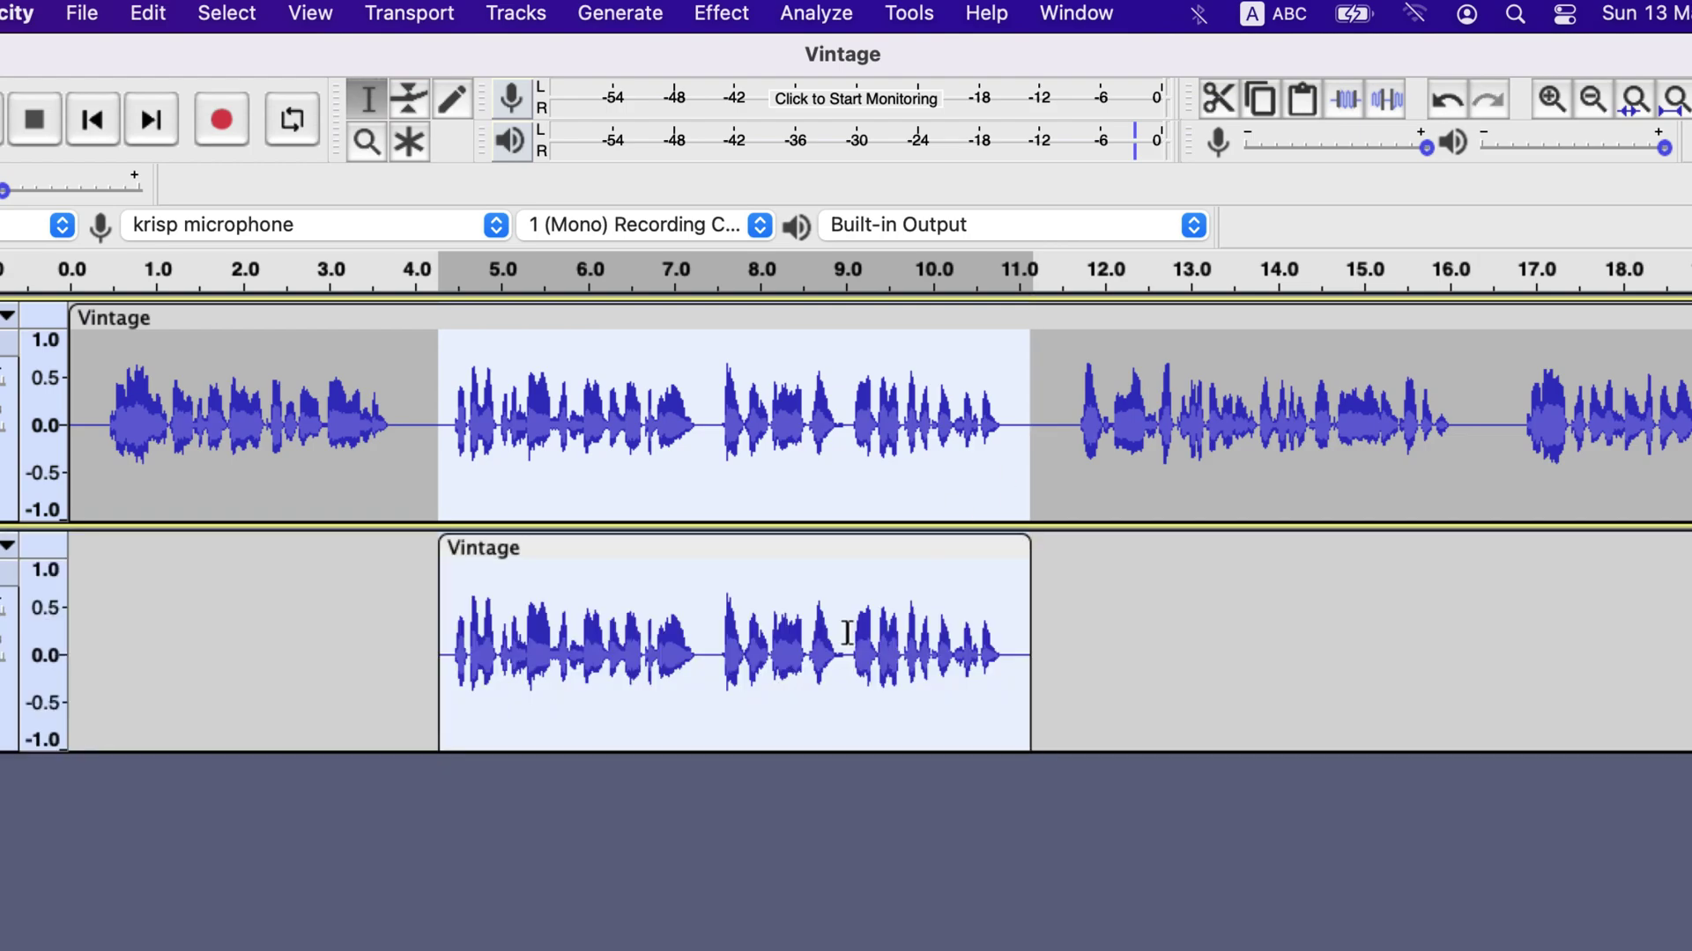
double_click(824, 659)
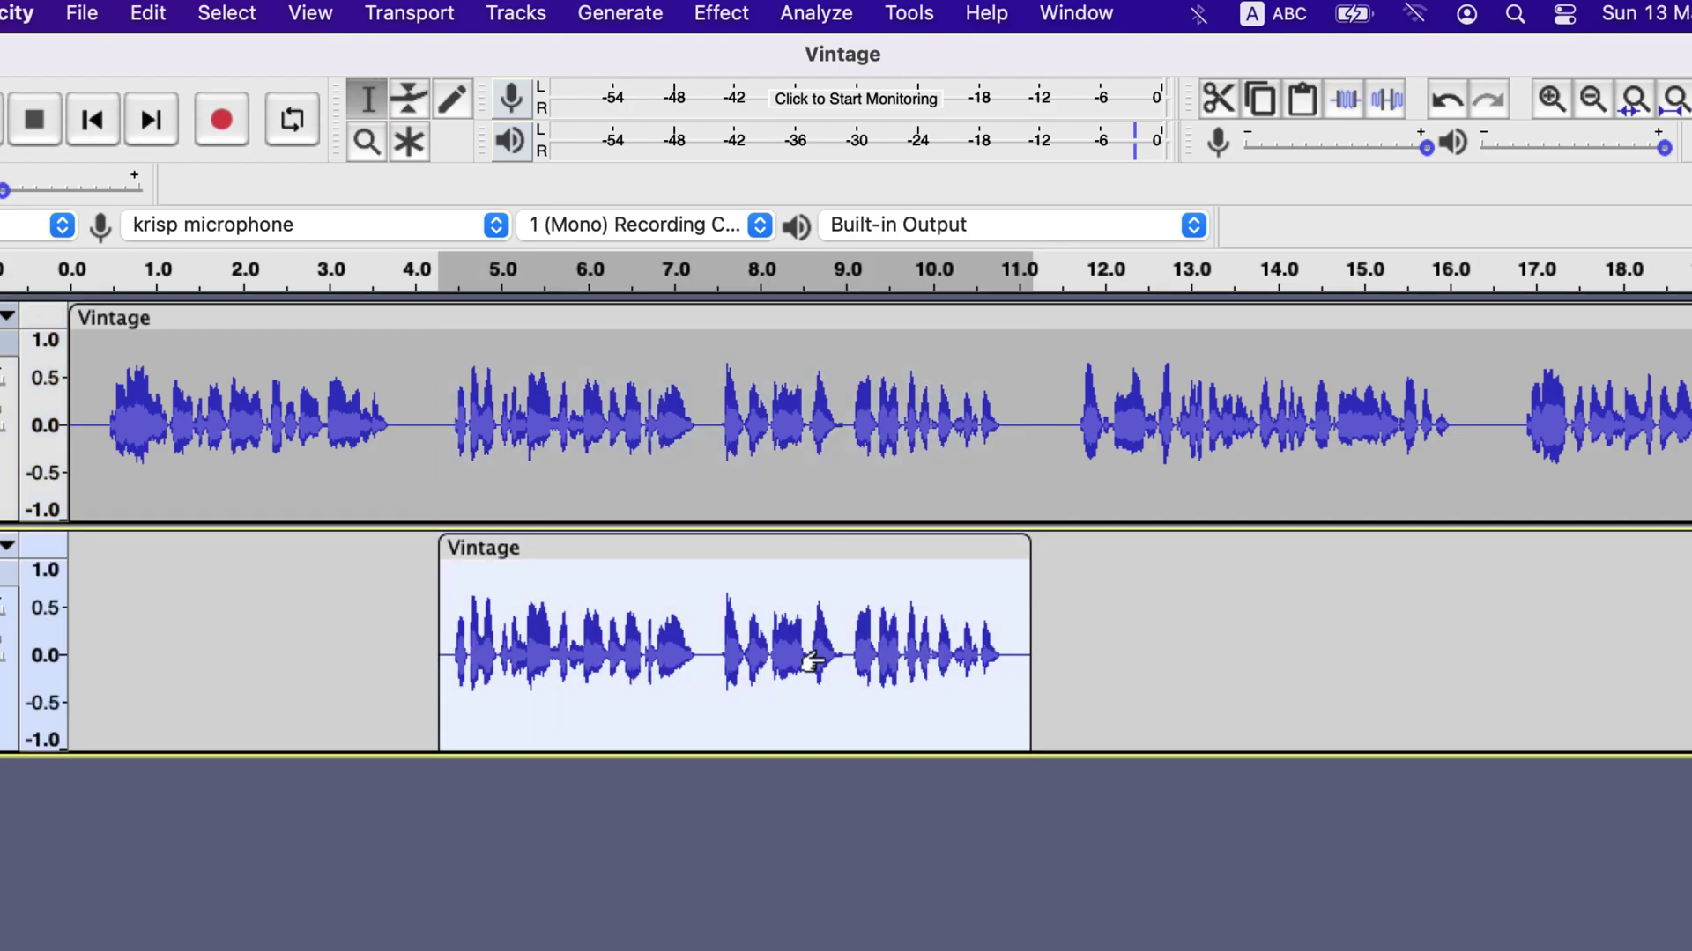
key("super+d")
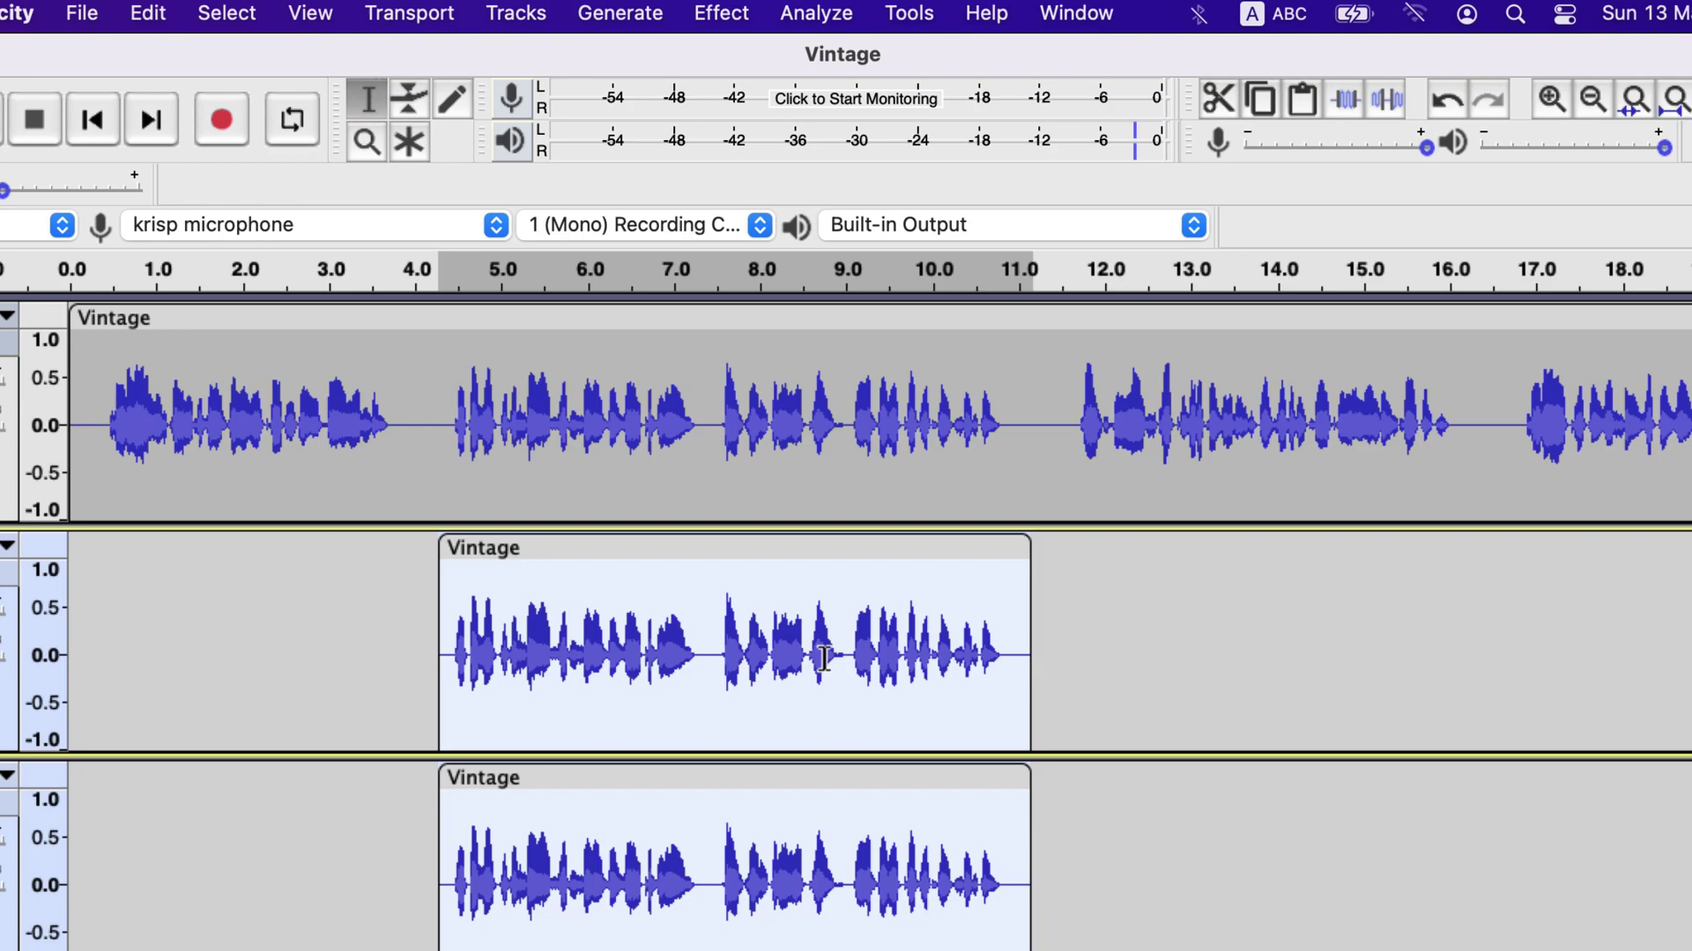
key("super+shift+f")
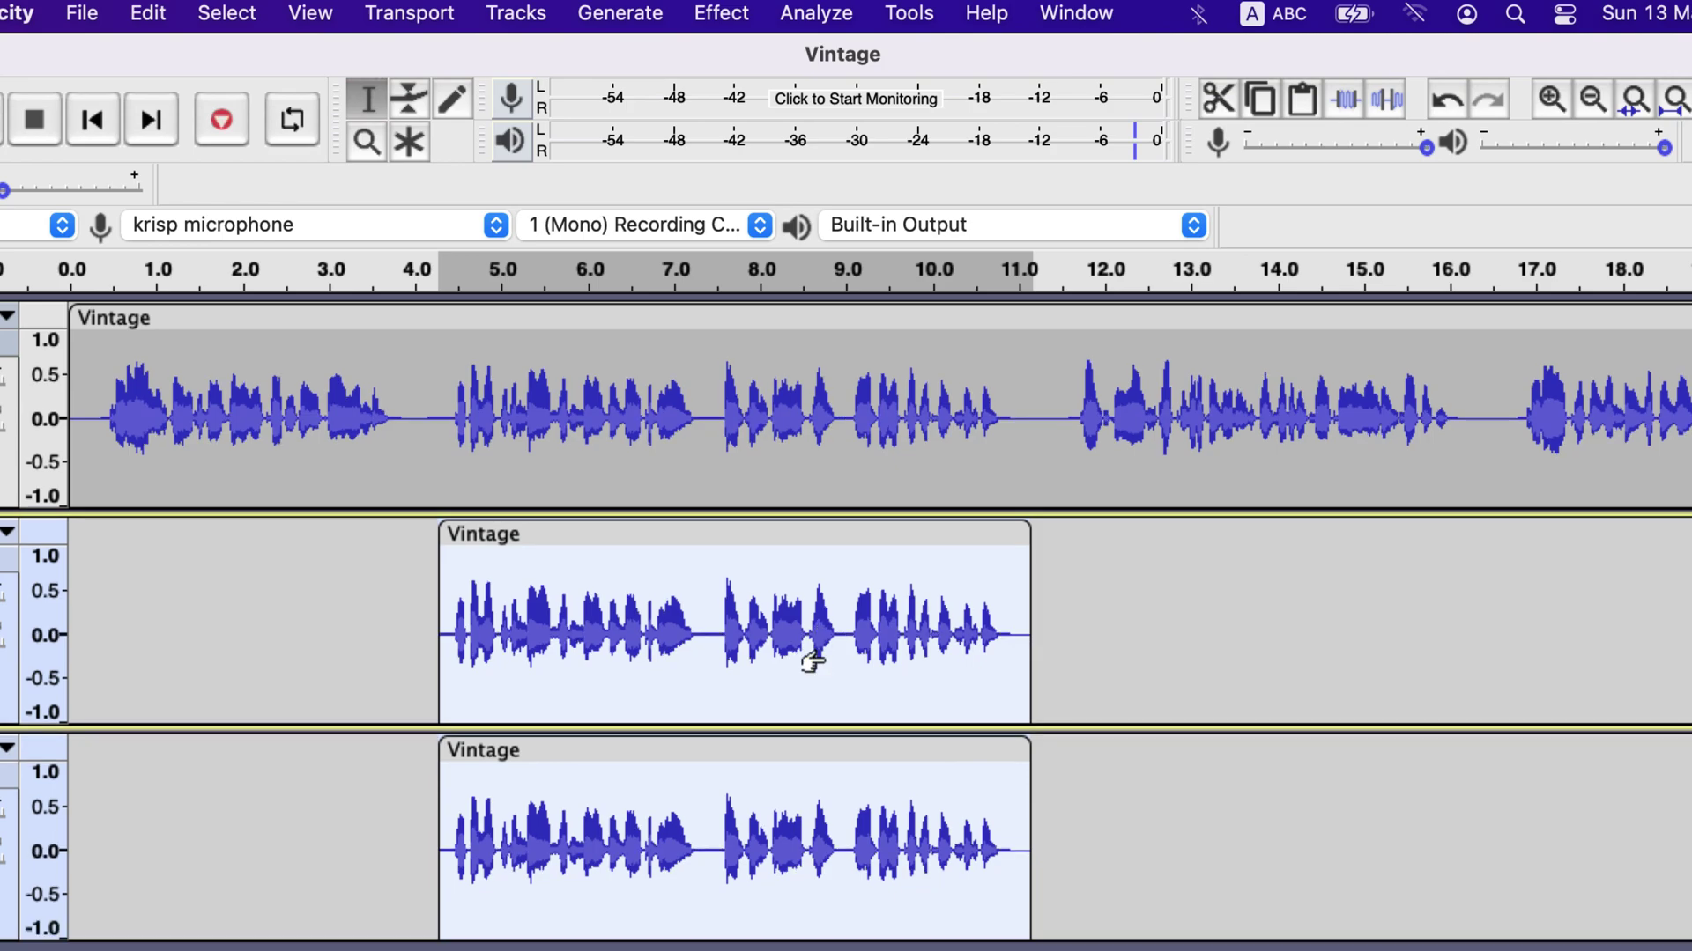
left_click(810, 627)
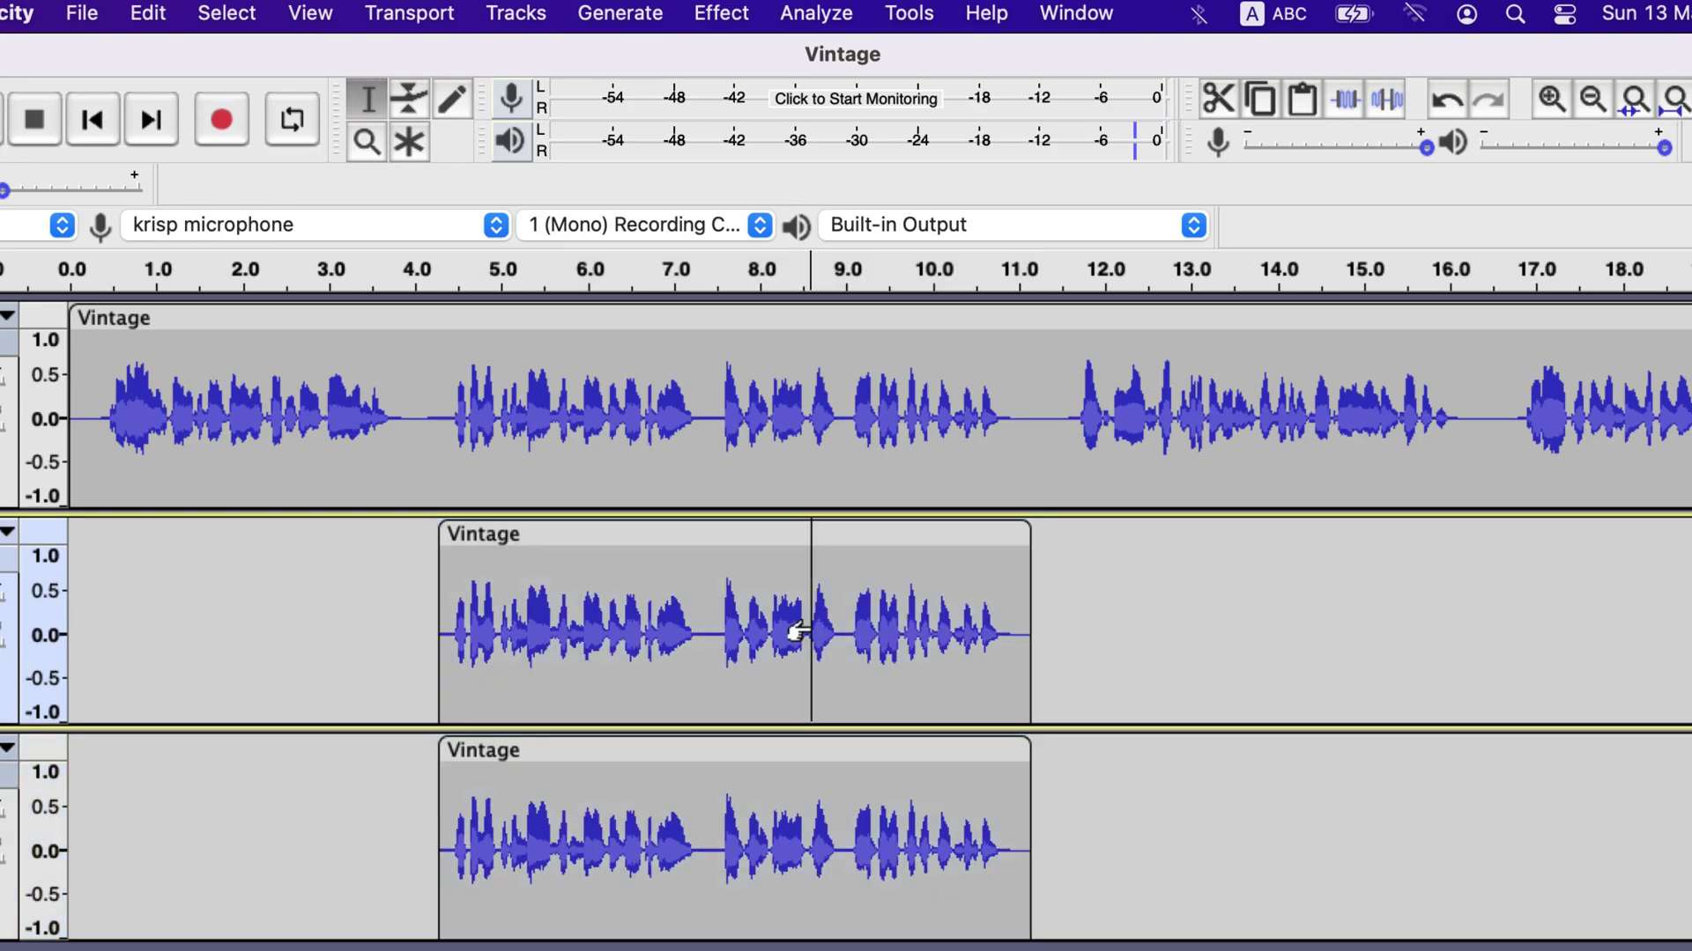
left_click_drag(423, 423, 1041, 427)
Step: Normalize the original track's selected middle section to -8 dB
left_click(720, 12)
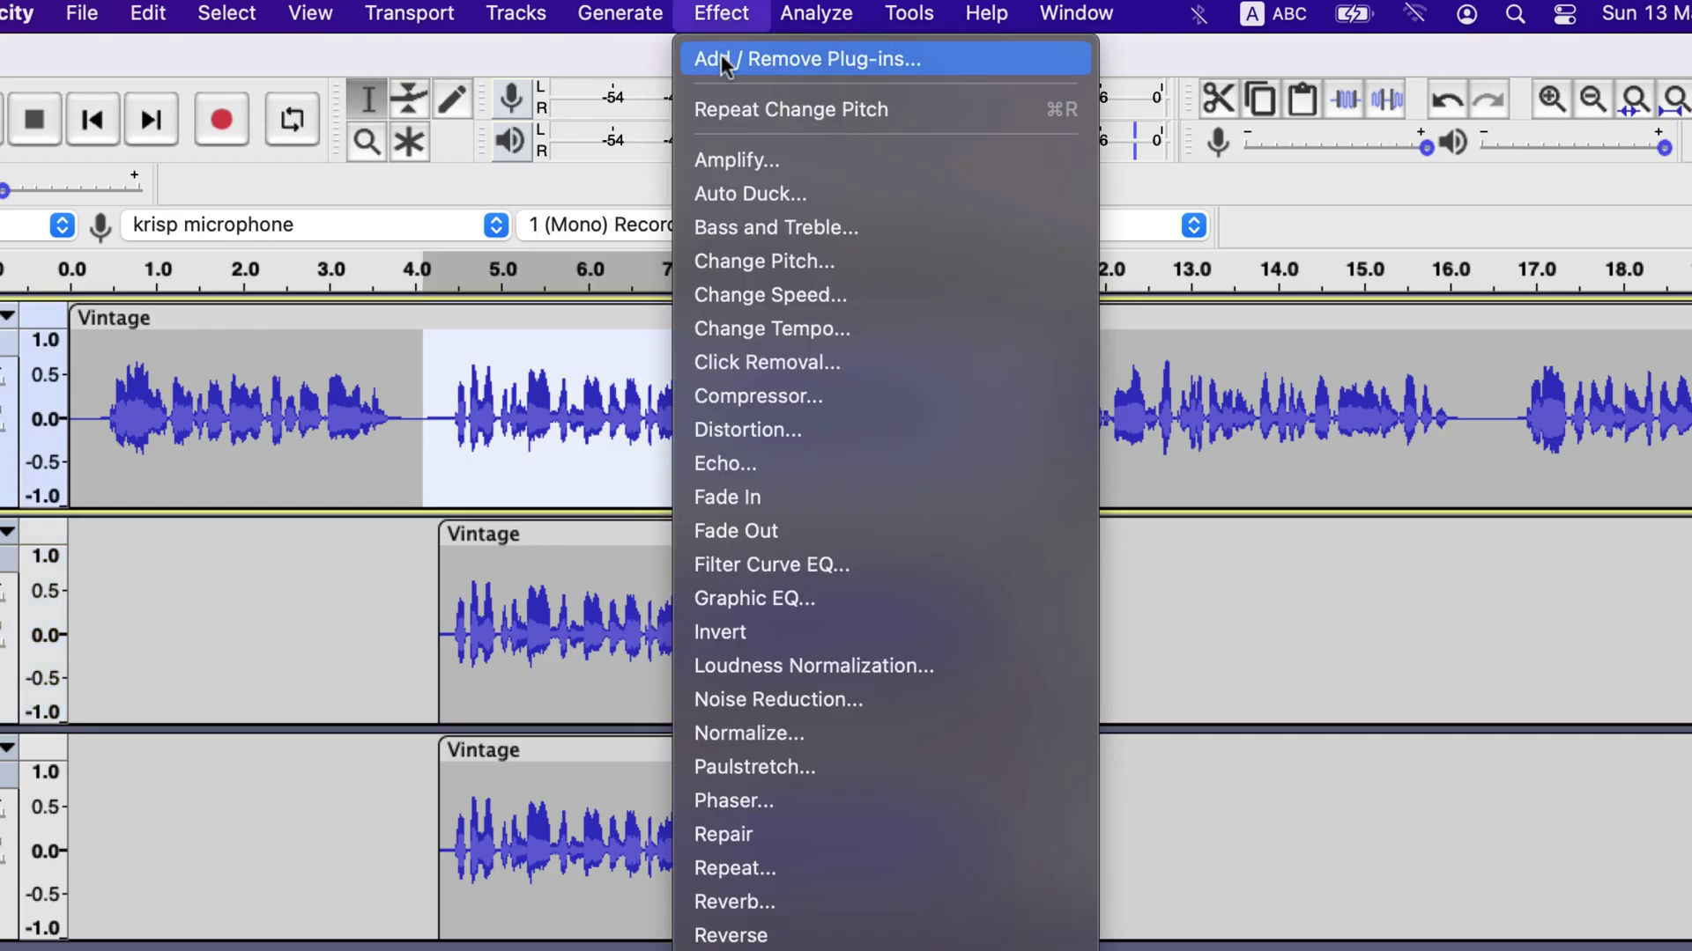
left_click(749, 733)
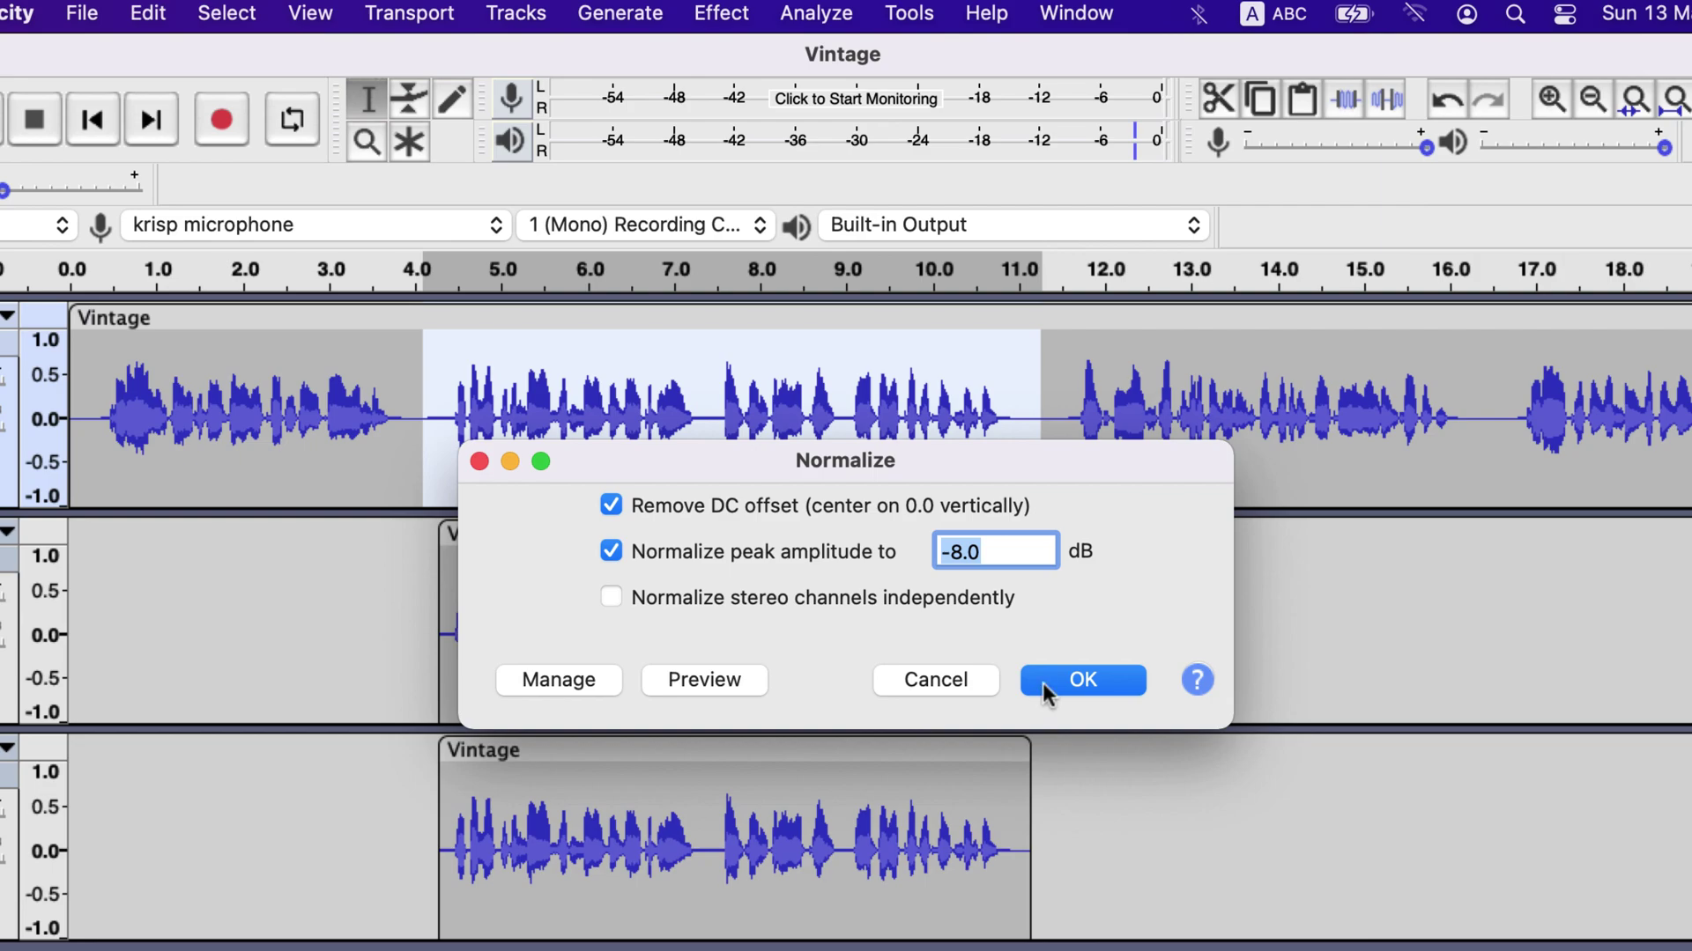
left_click(1049, 691)
Step: Normalize the duplicate clips on the second and third tracks to -8 dB as well
double_click(769, 676)
left_click(720, 12)
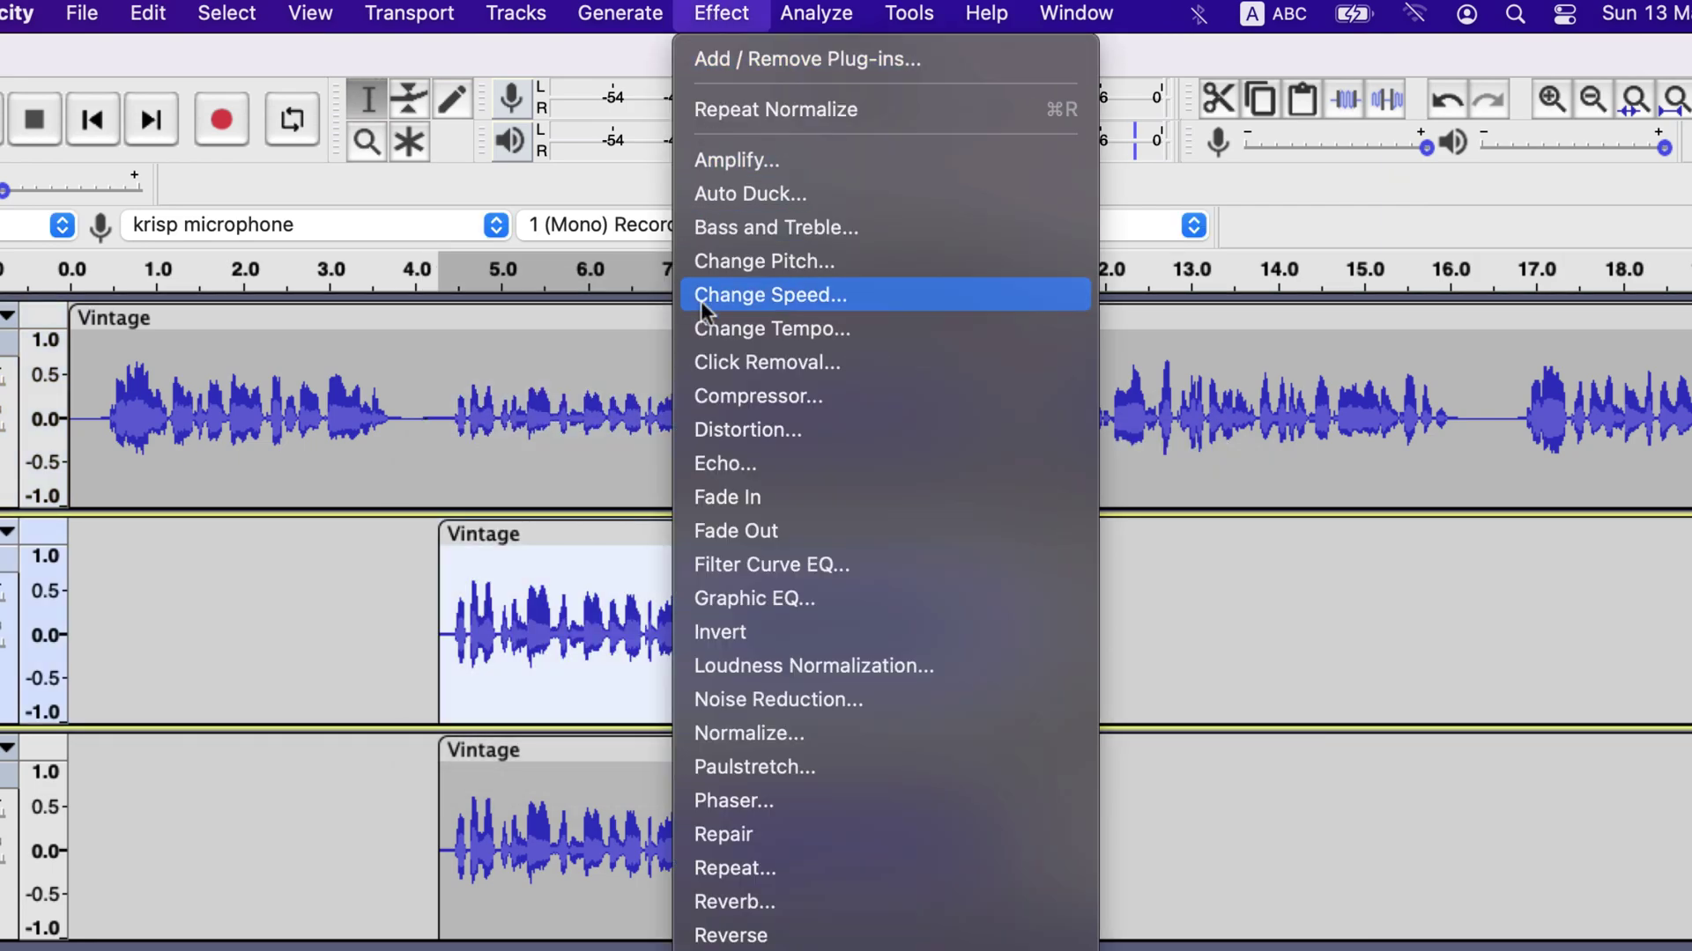
left_click(749, 733)
left_click(1077, 674)
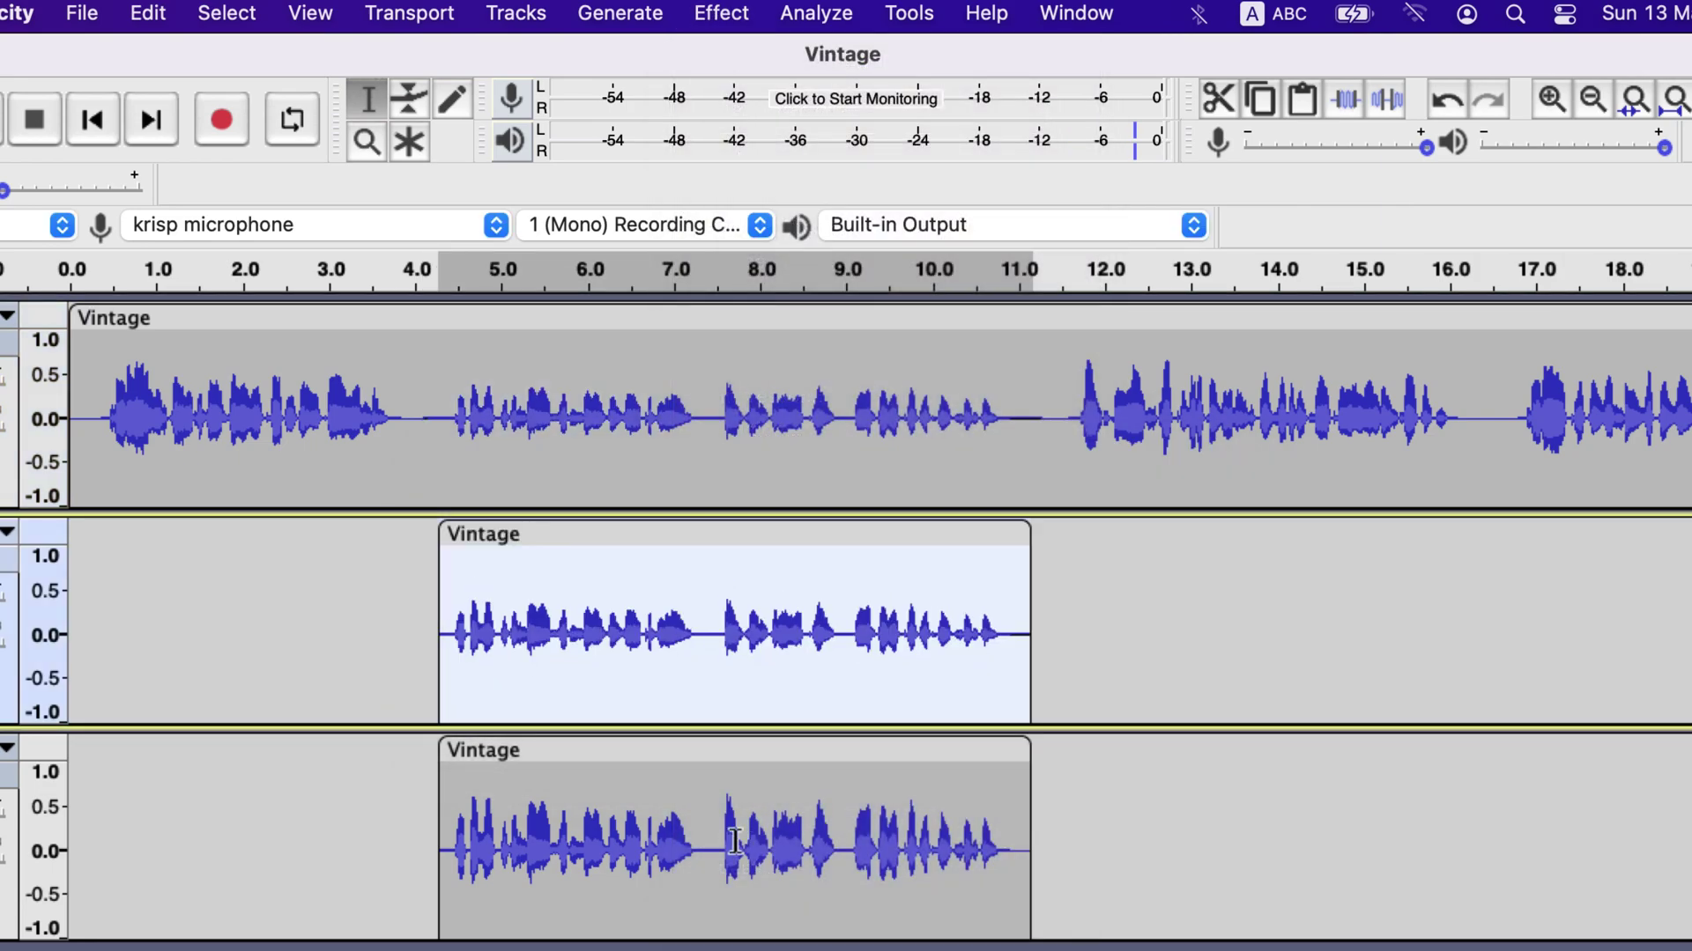
double_click(733, 837)
left_click(721, 12)
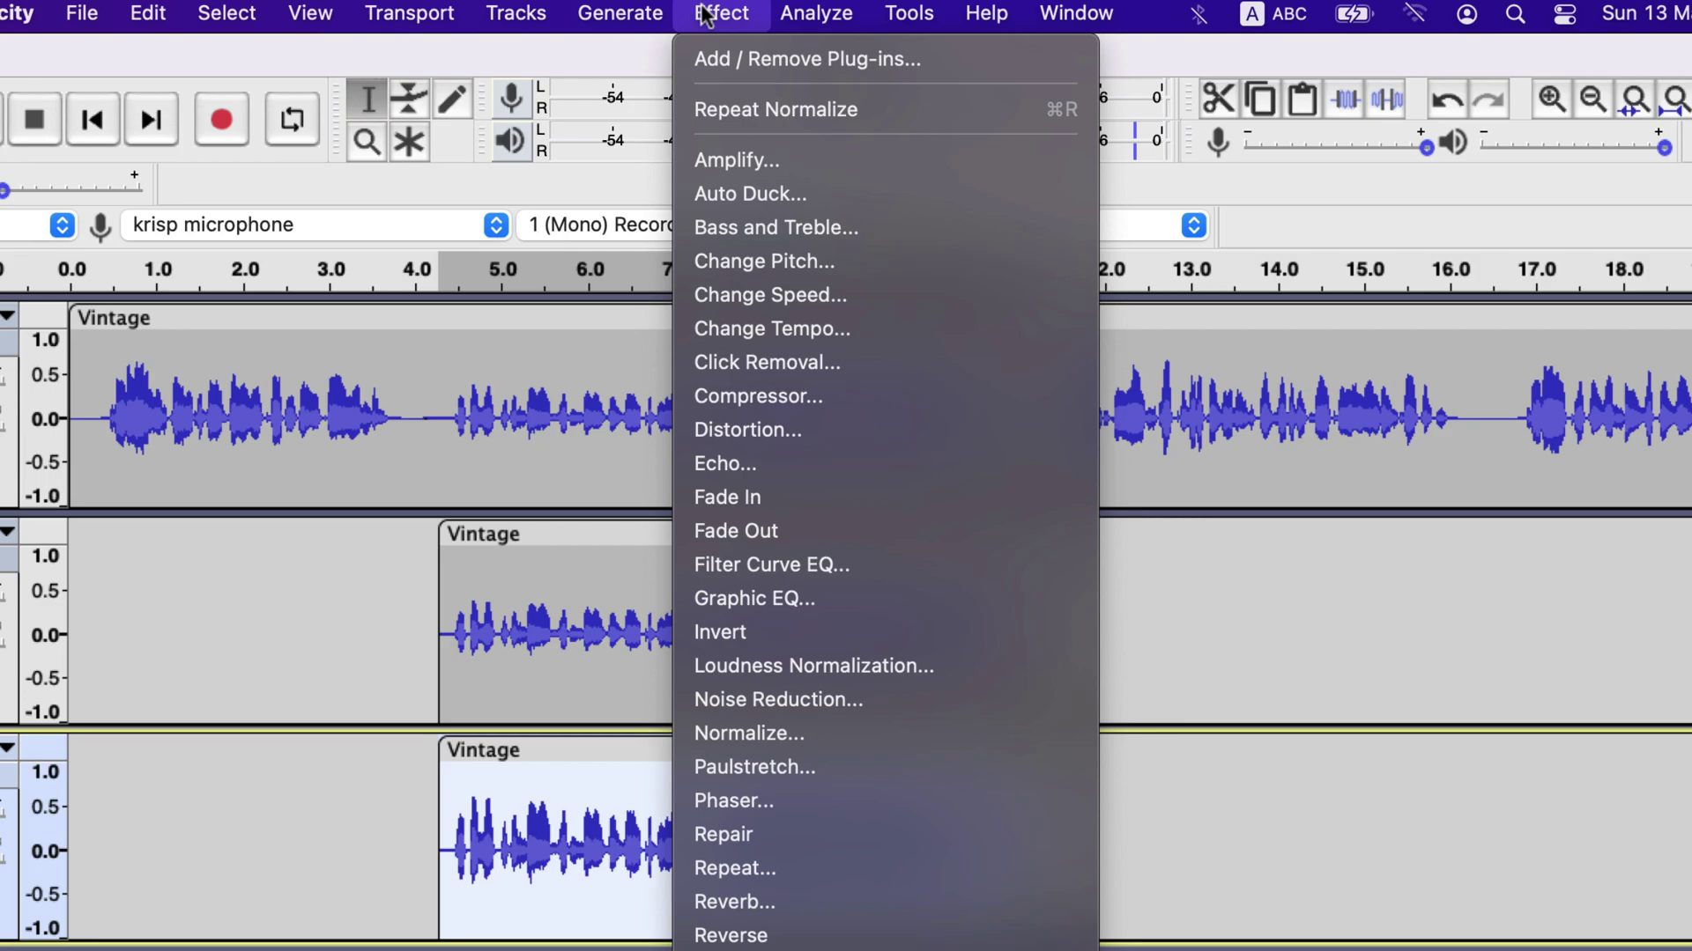
left_click(733, 730)
left_click(1083, 680)
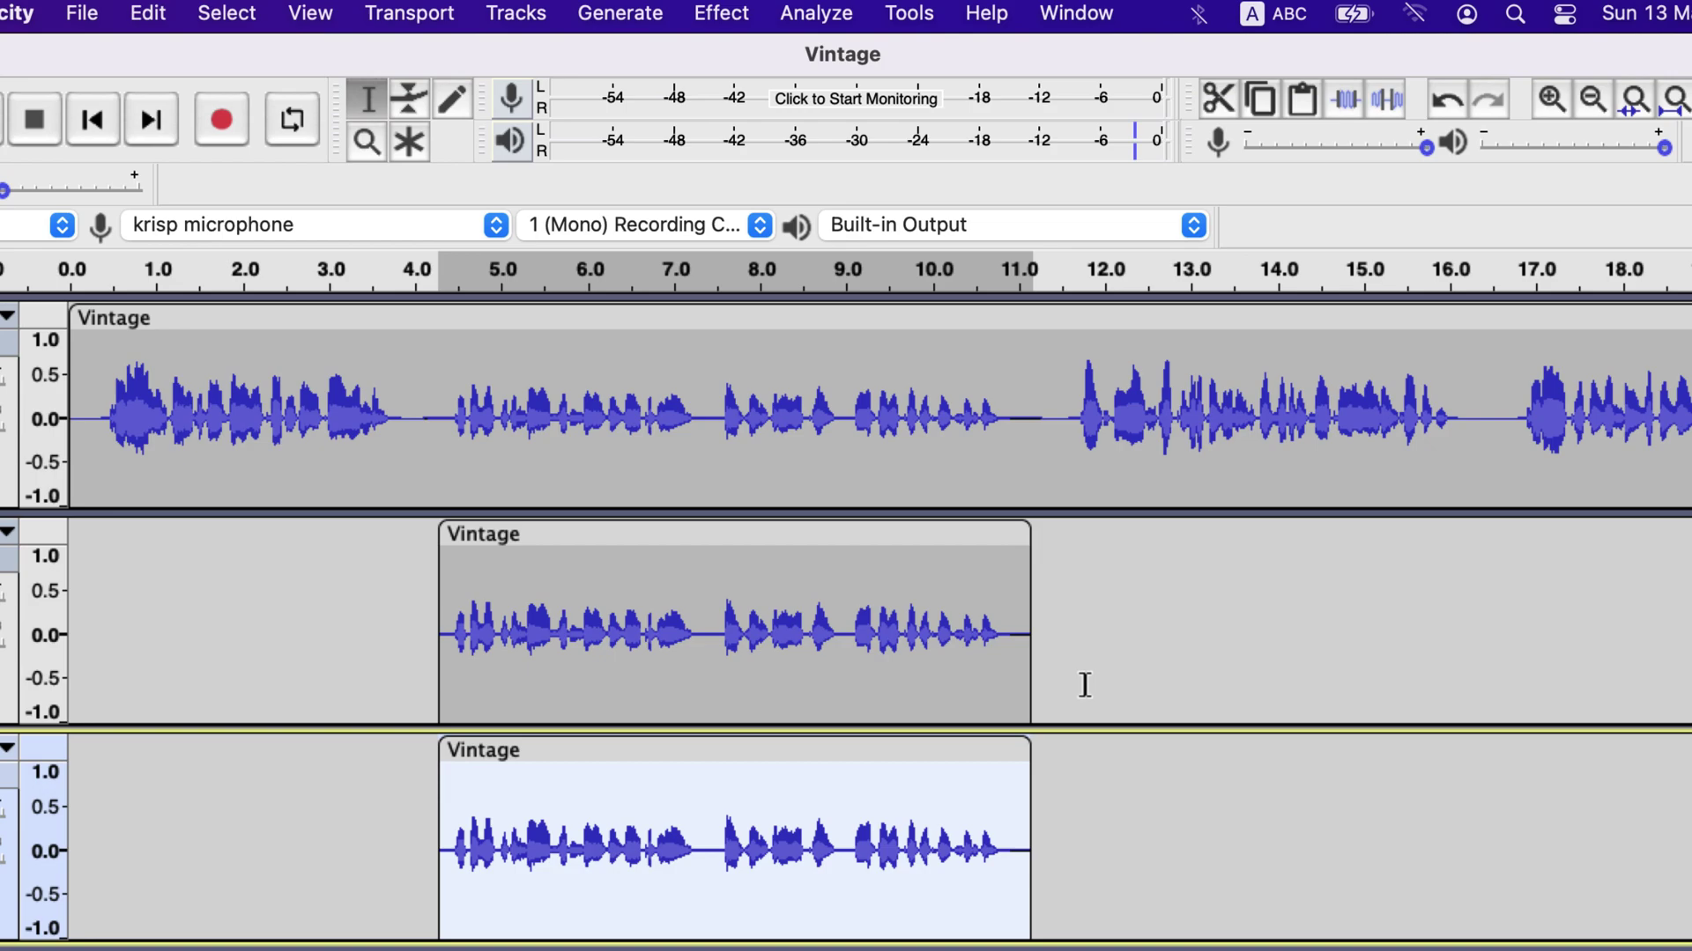
double_click(739, 606)
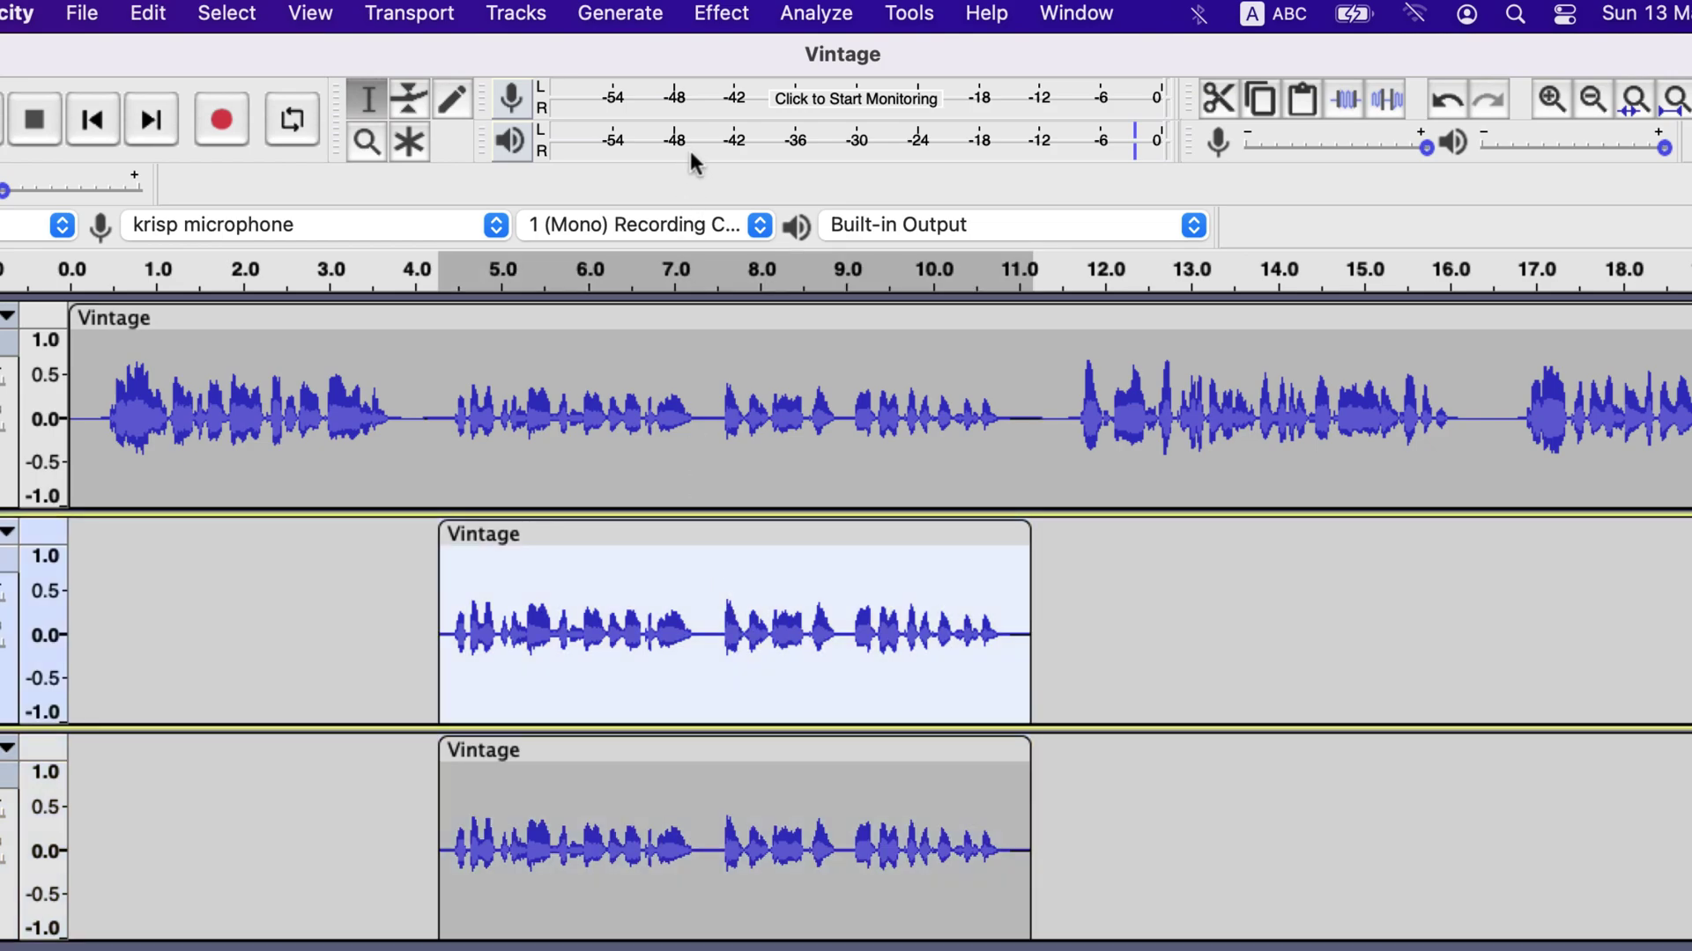
Step: Apply Change Pitch to the middle duplicate clip with the current settings
left_click(707, 15)
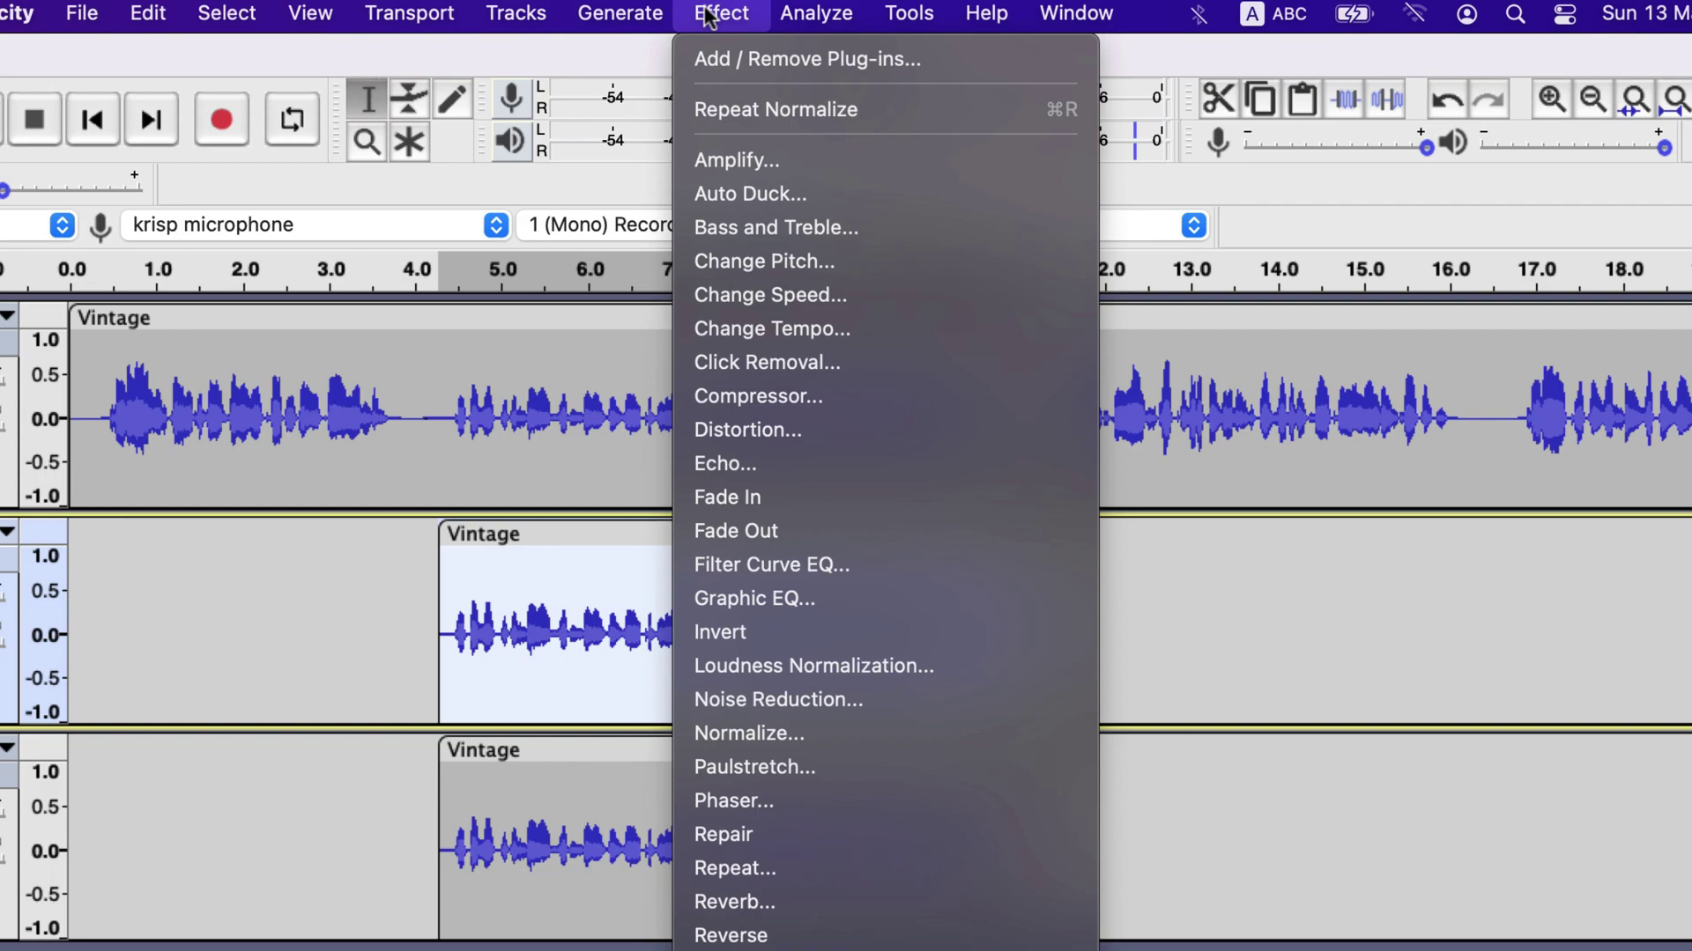
left_click(725, 261)
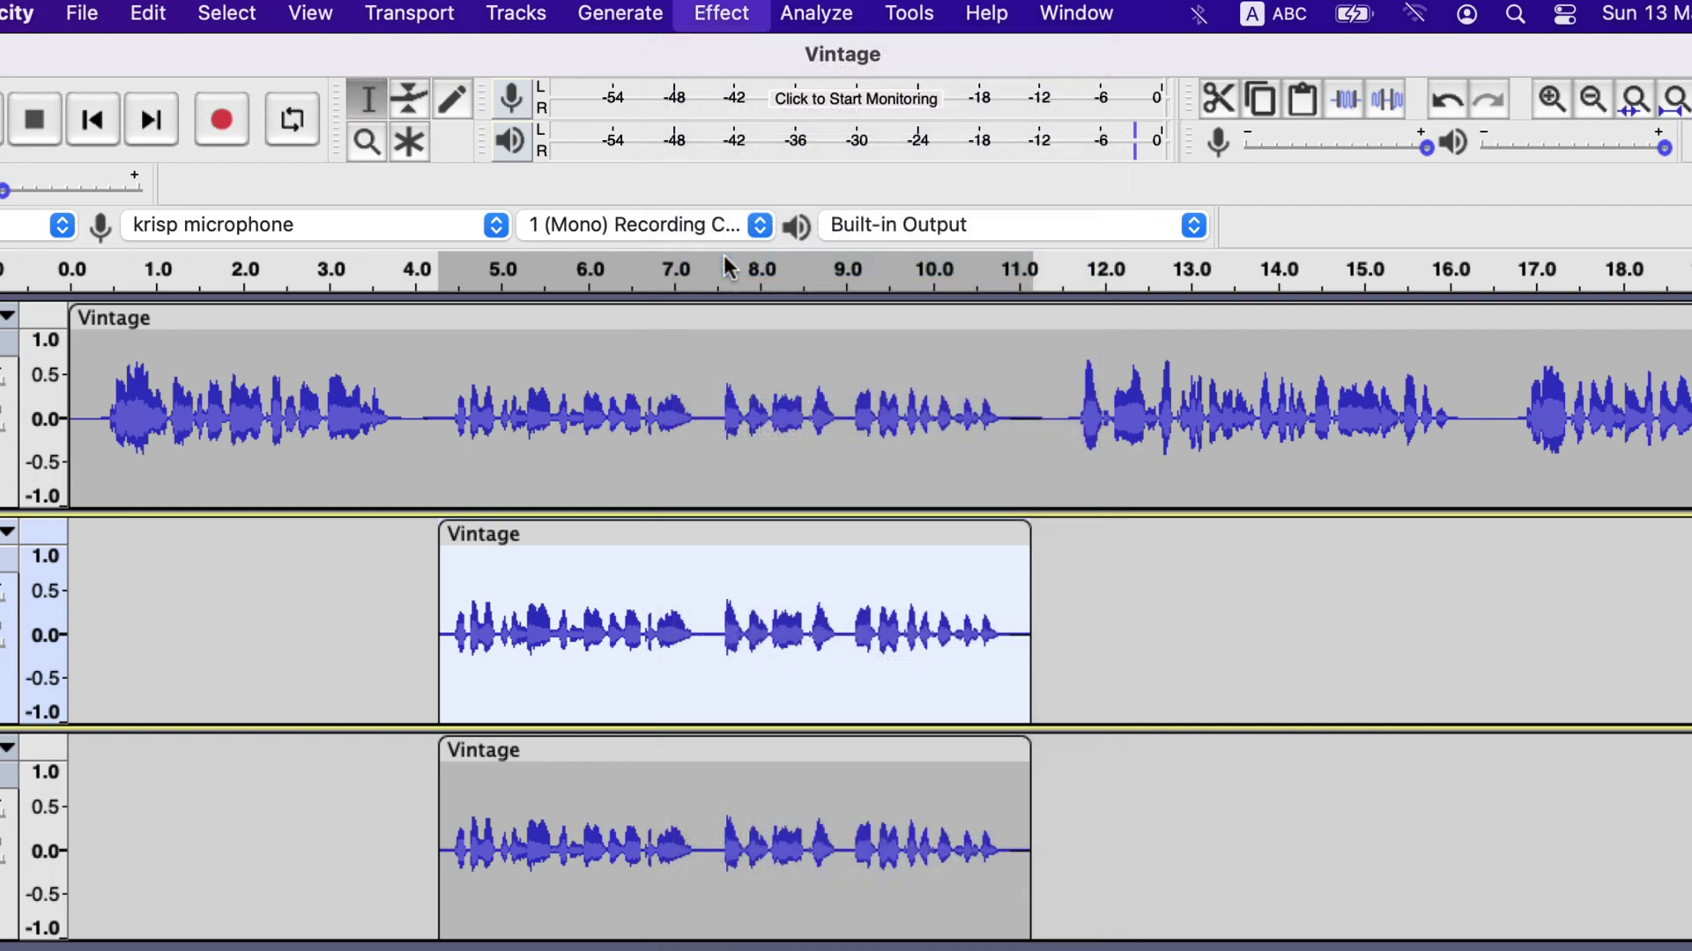
left_click(1083, 868)
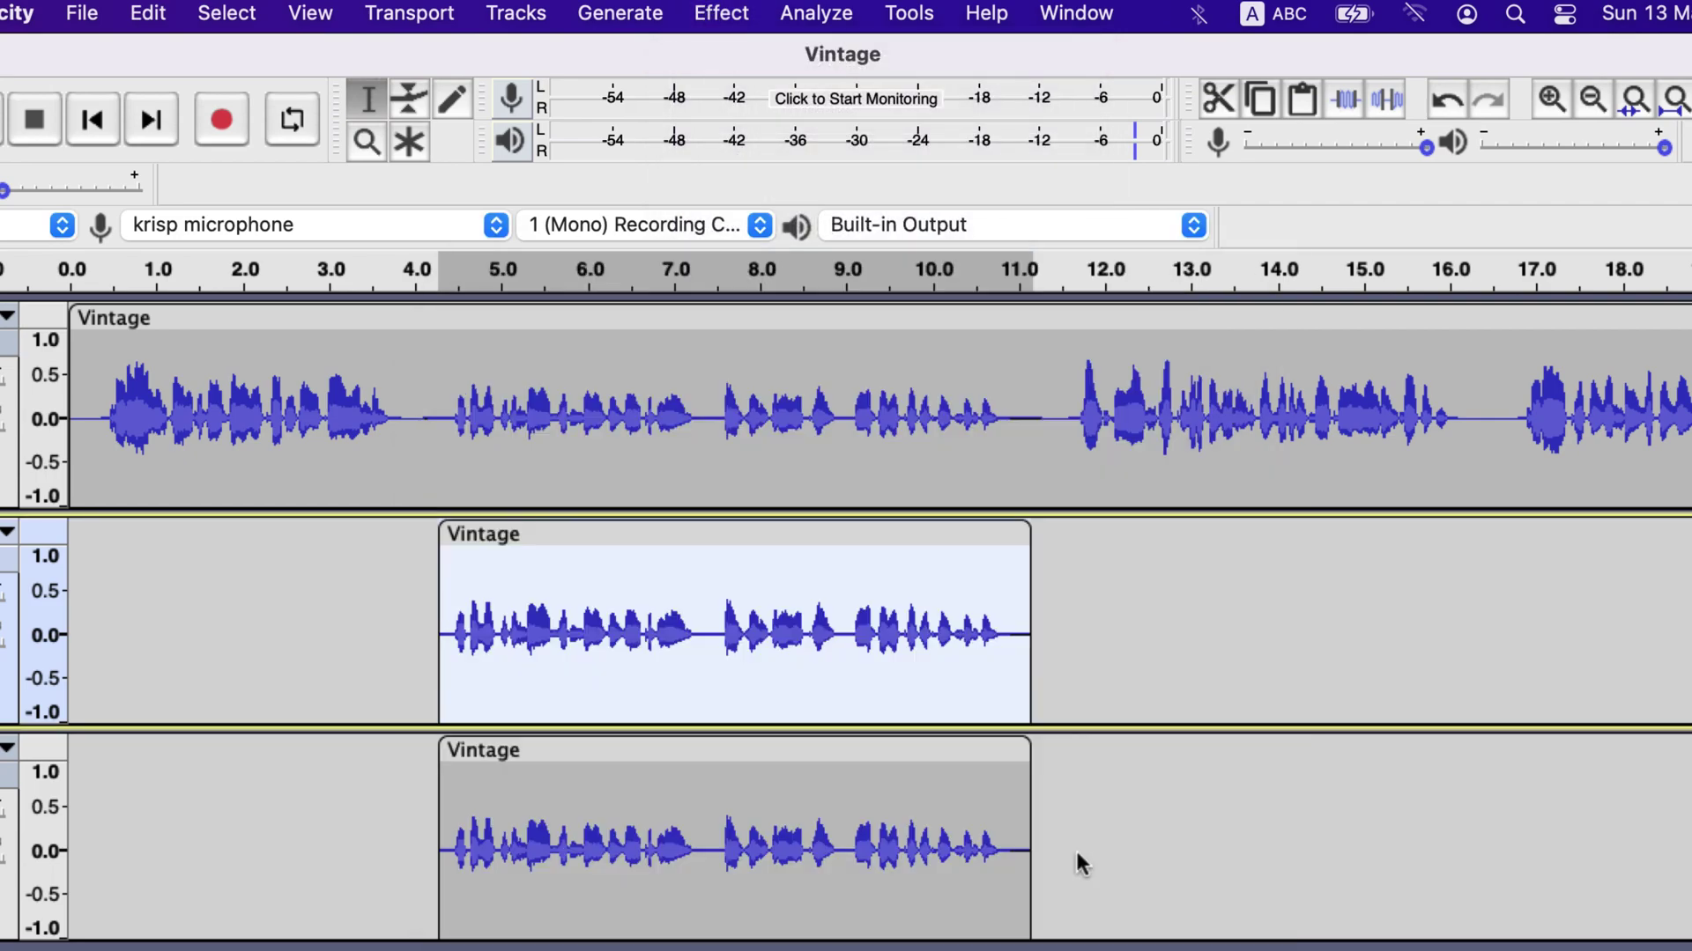
Step: Lower the bottom clip's pitch by 11 percent (-2.02 semitones), from C♯7 to B6
double_click(752, 841)
left_click(696, 25)
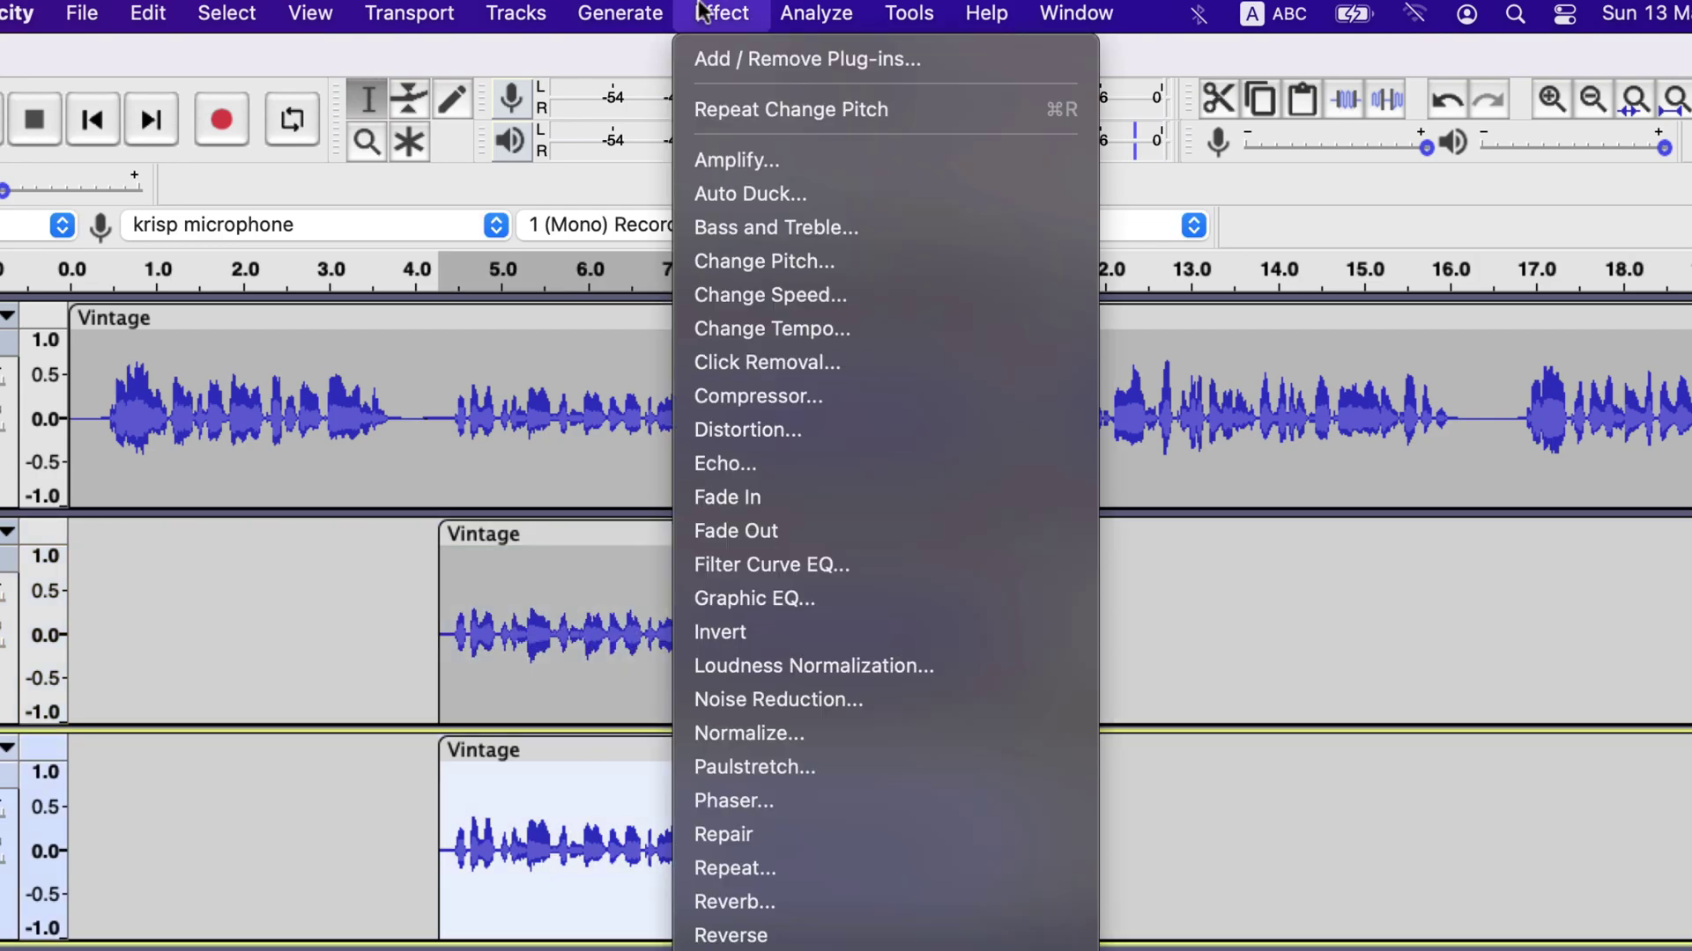
left_click(716, 261)
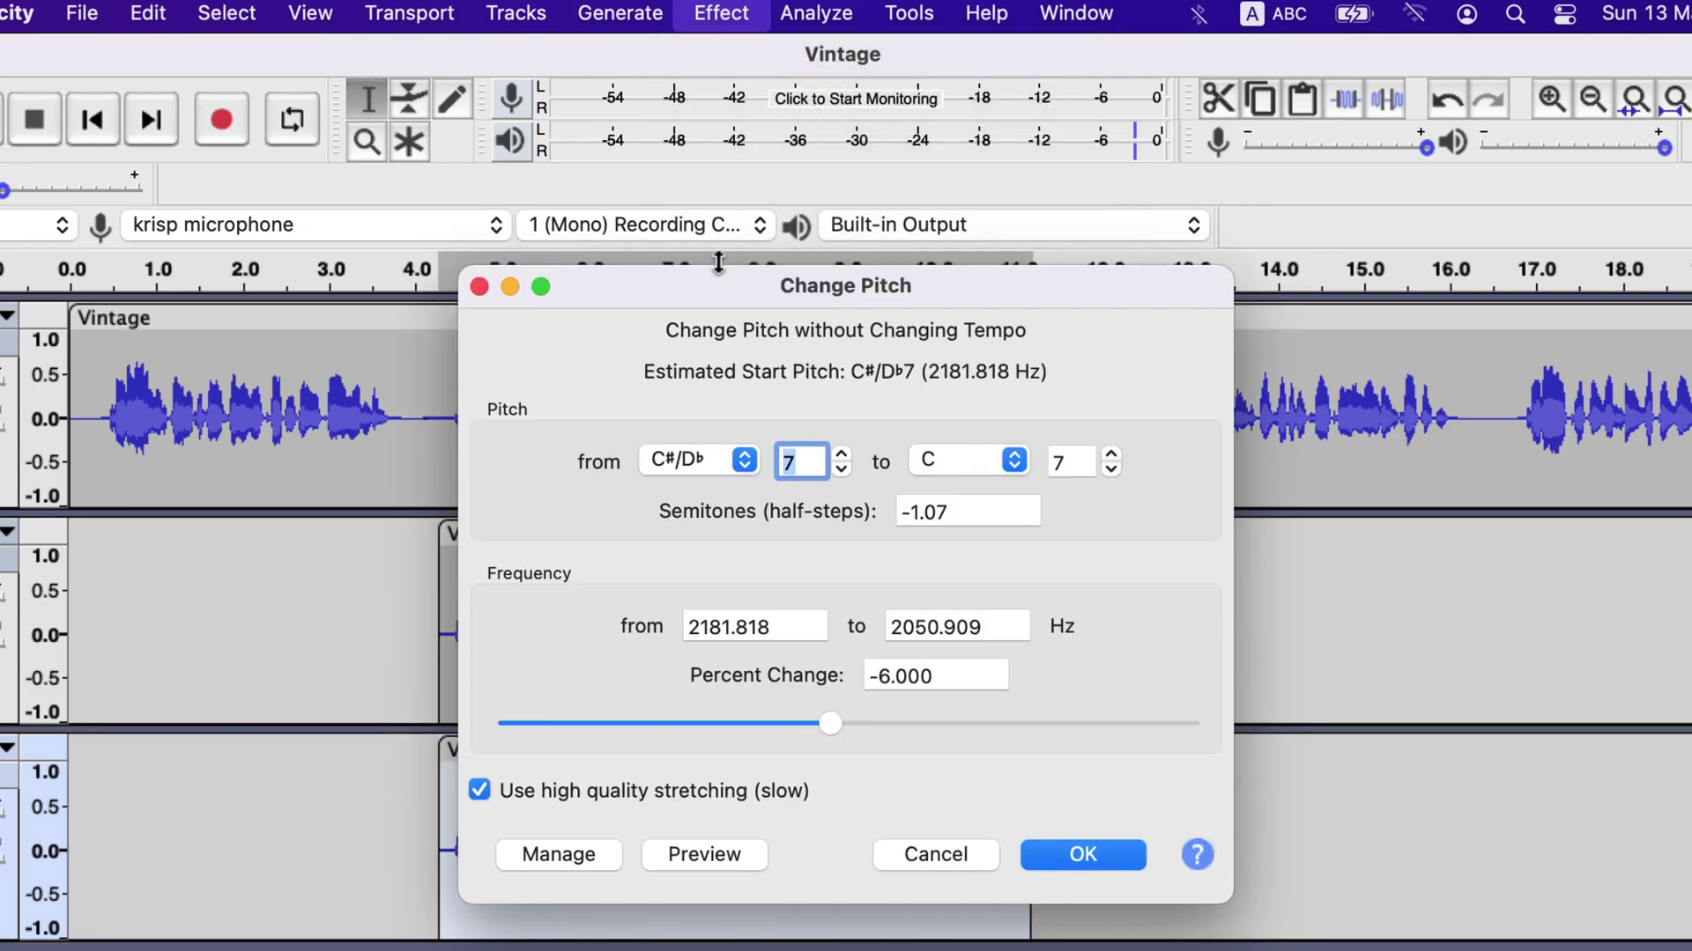
left_click_drag(823, 725, 805, 723)
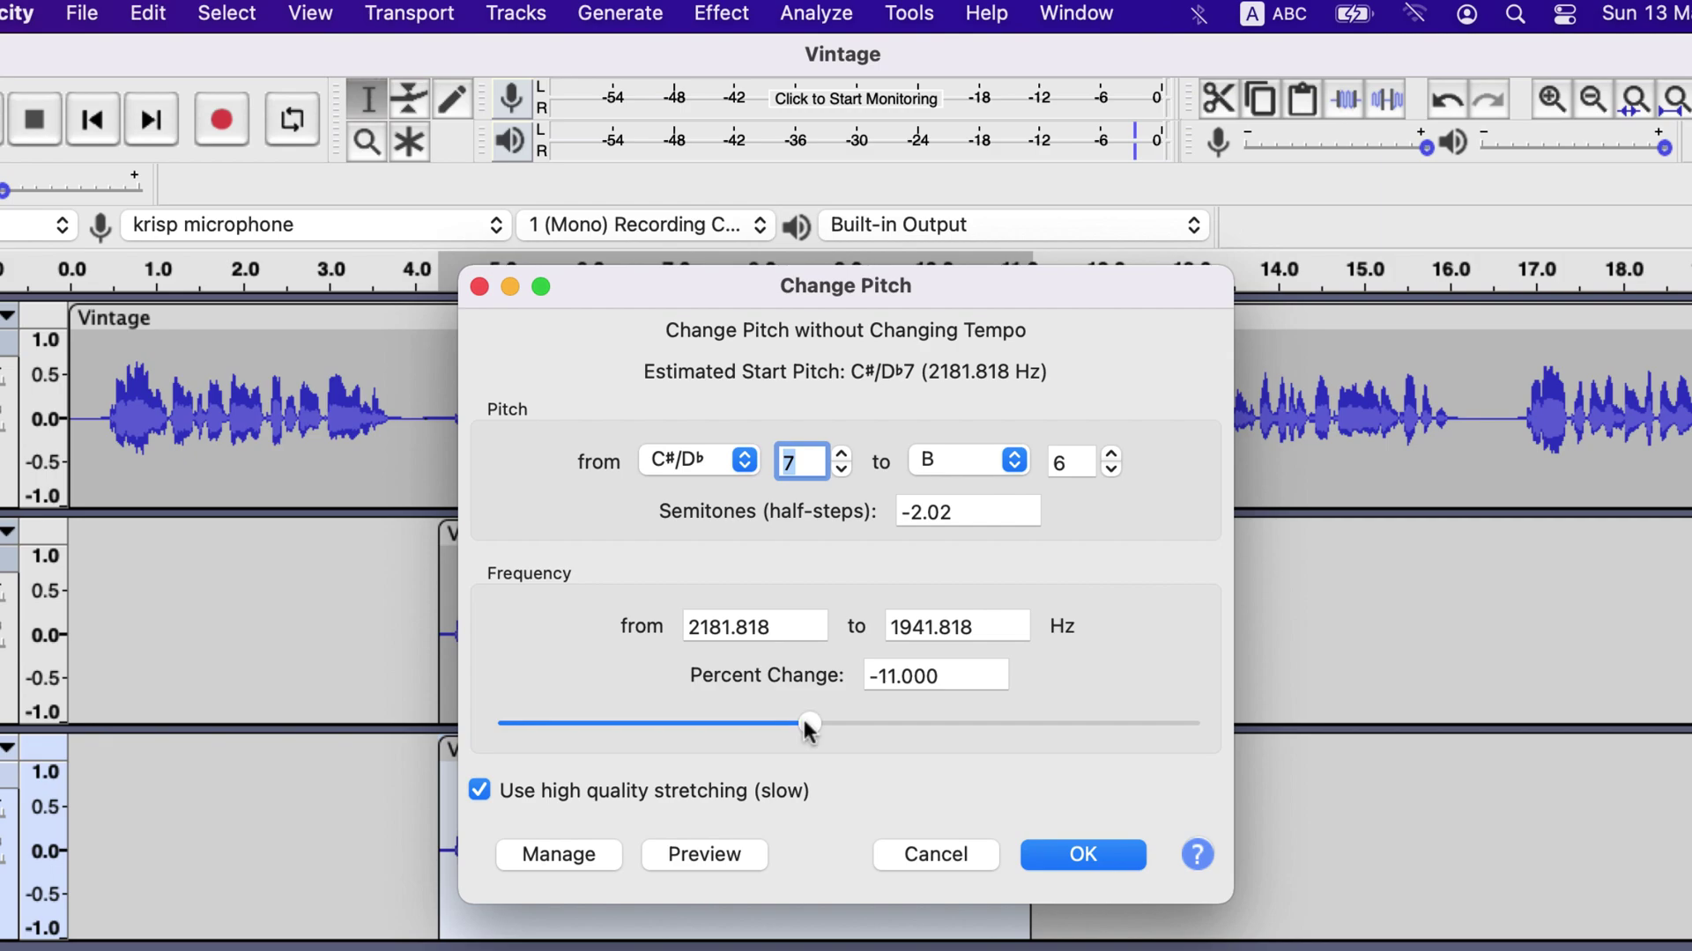
left_click(1044, 855)
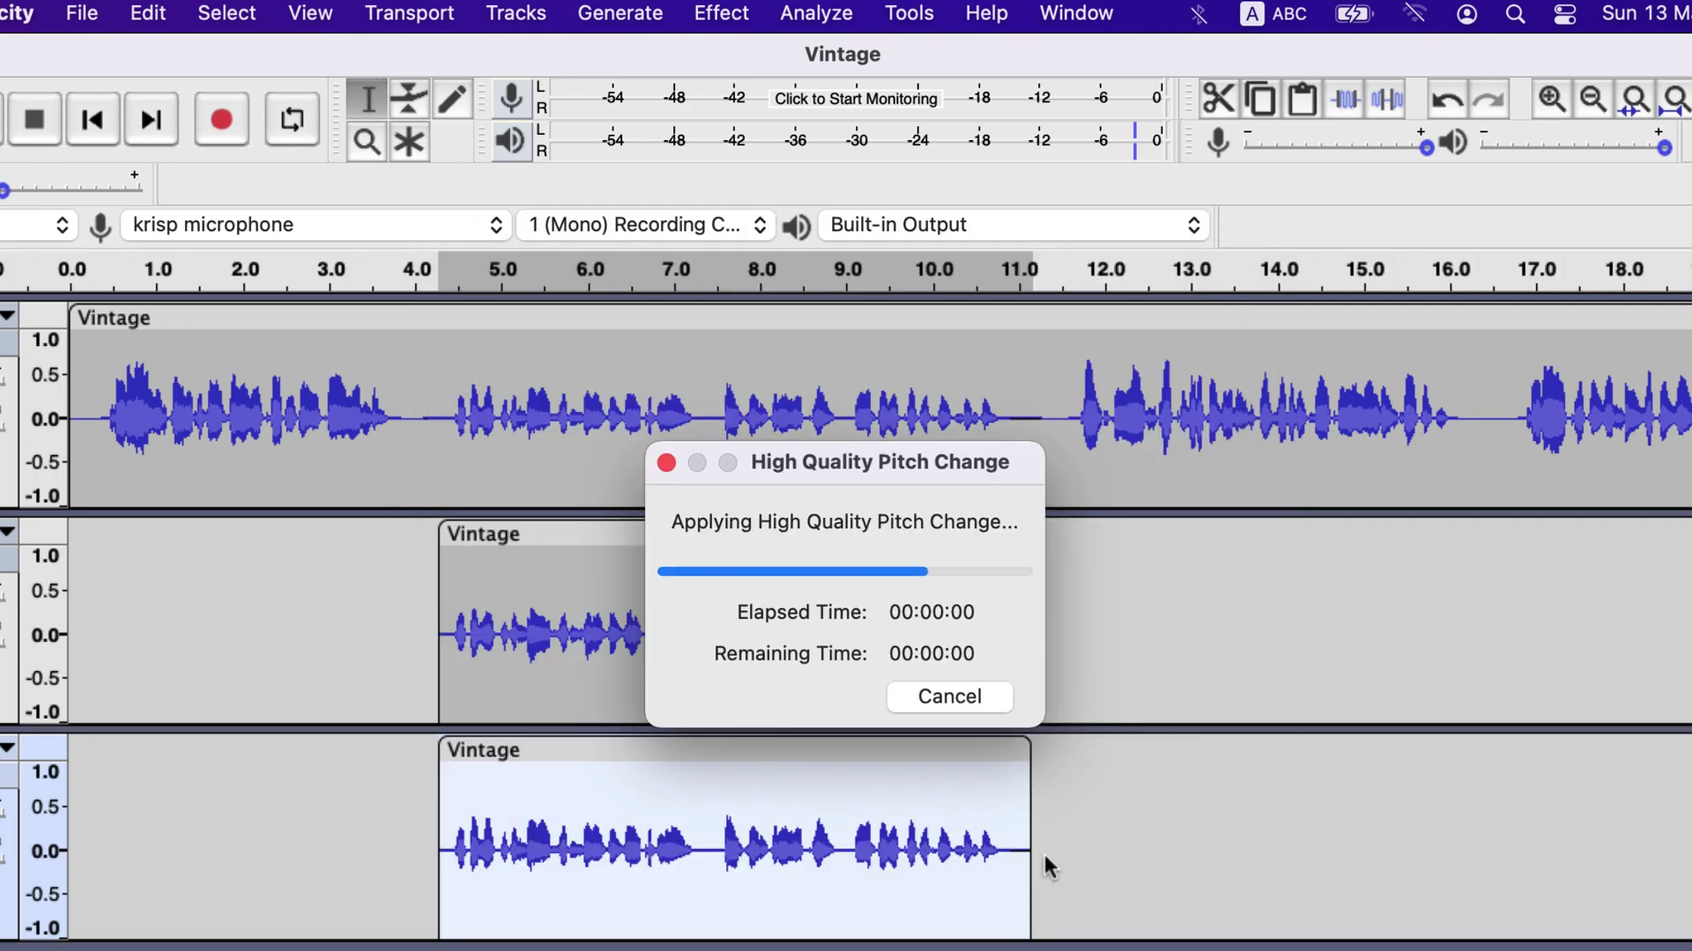
Step: Play the layered voice-over from 0.0 s to hear the chorus, then stop it
left_click(74, 413)
key("space")
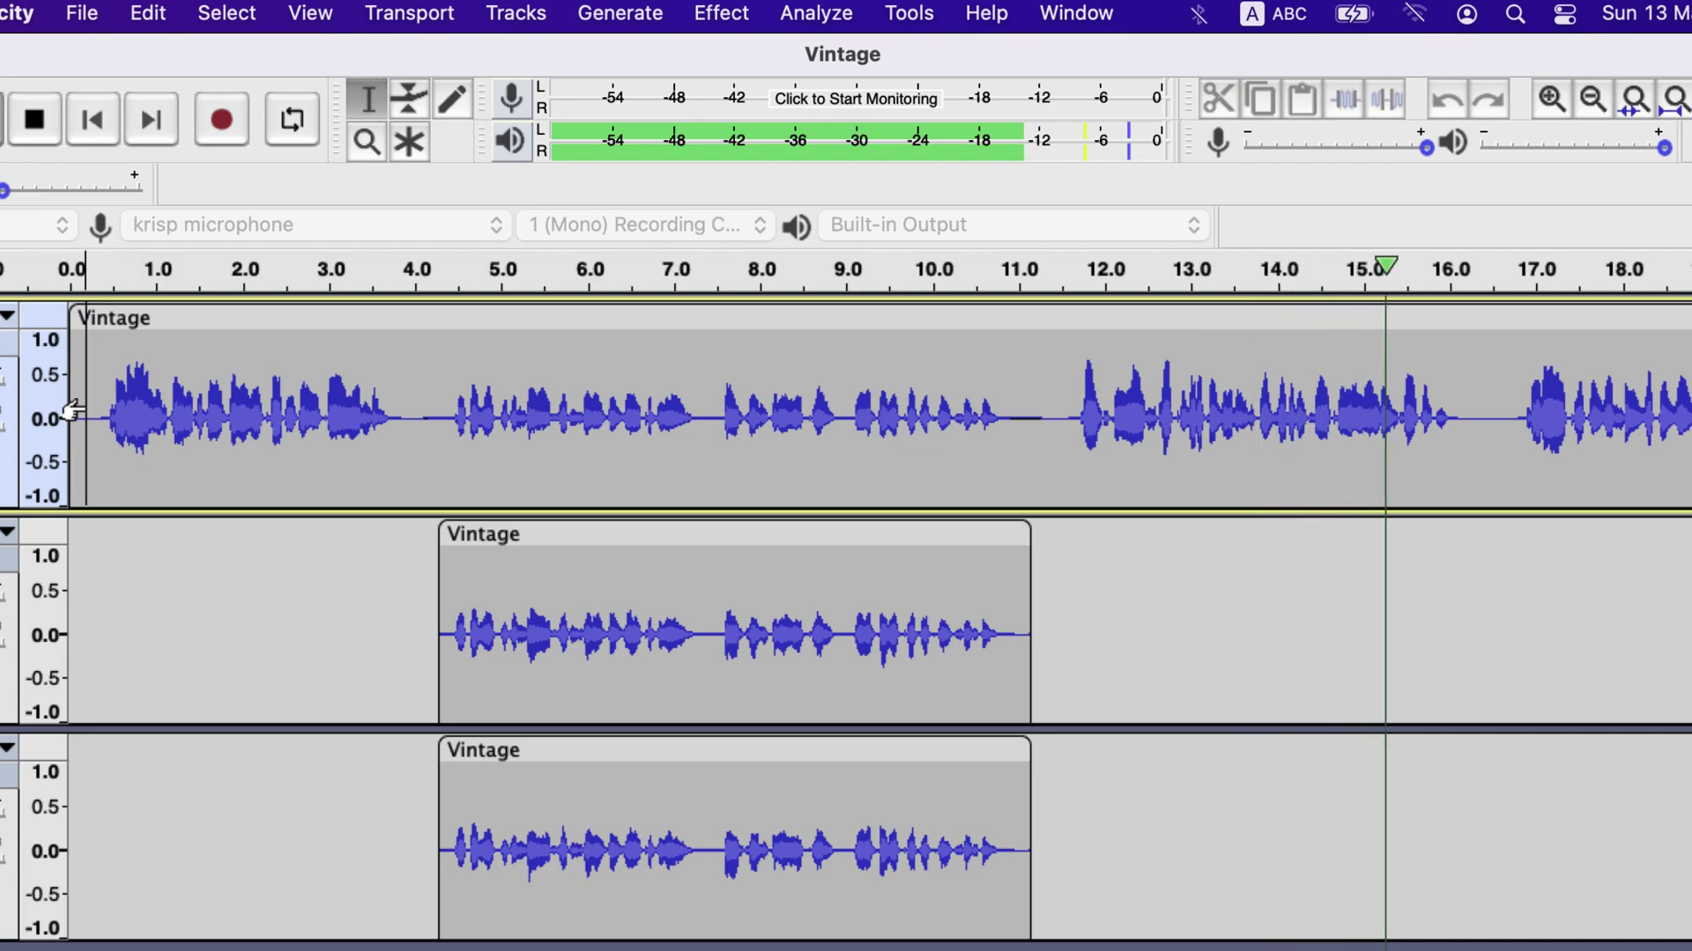
key("space")
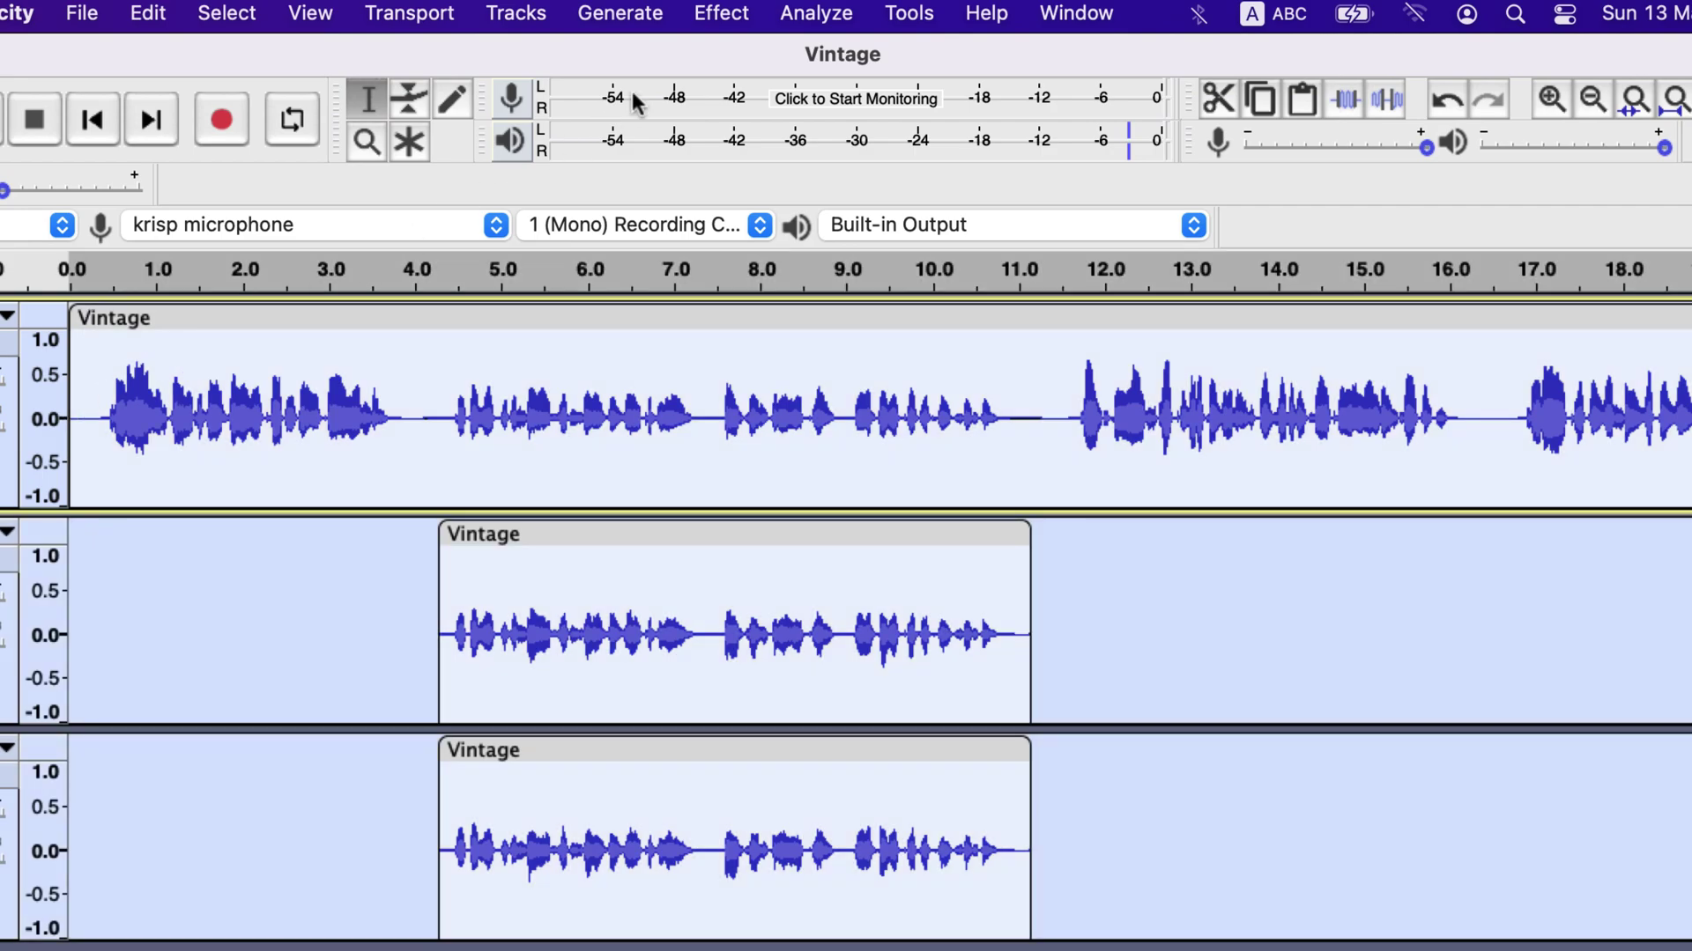
left_click(705, 13)
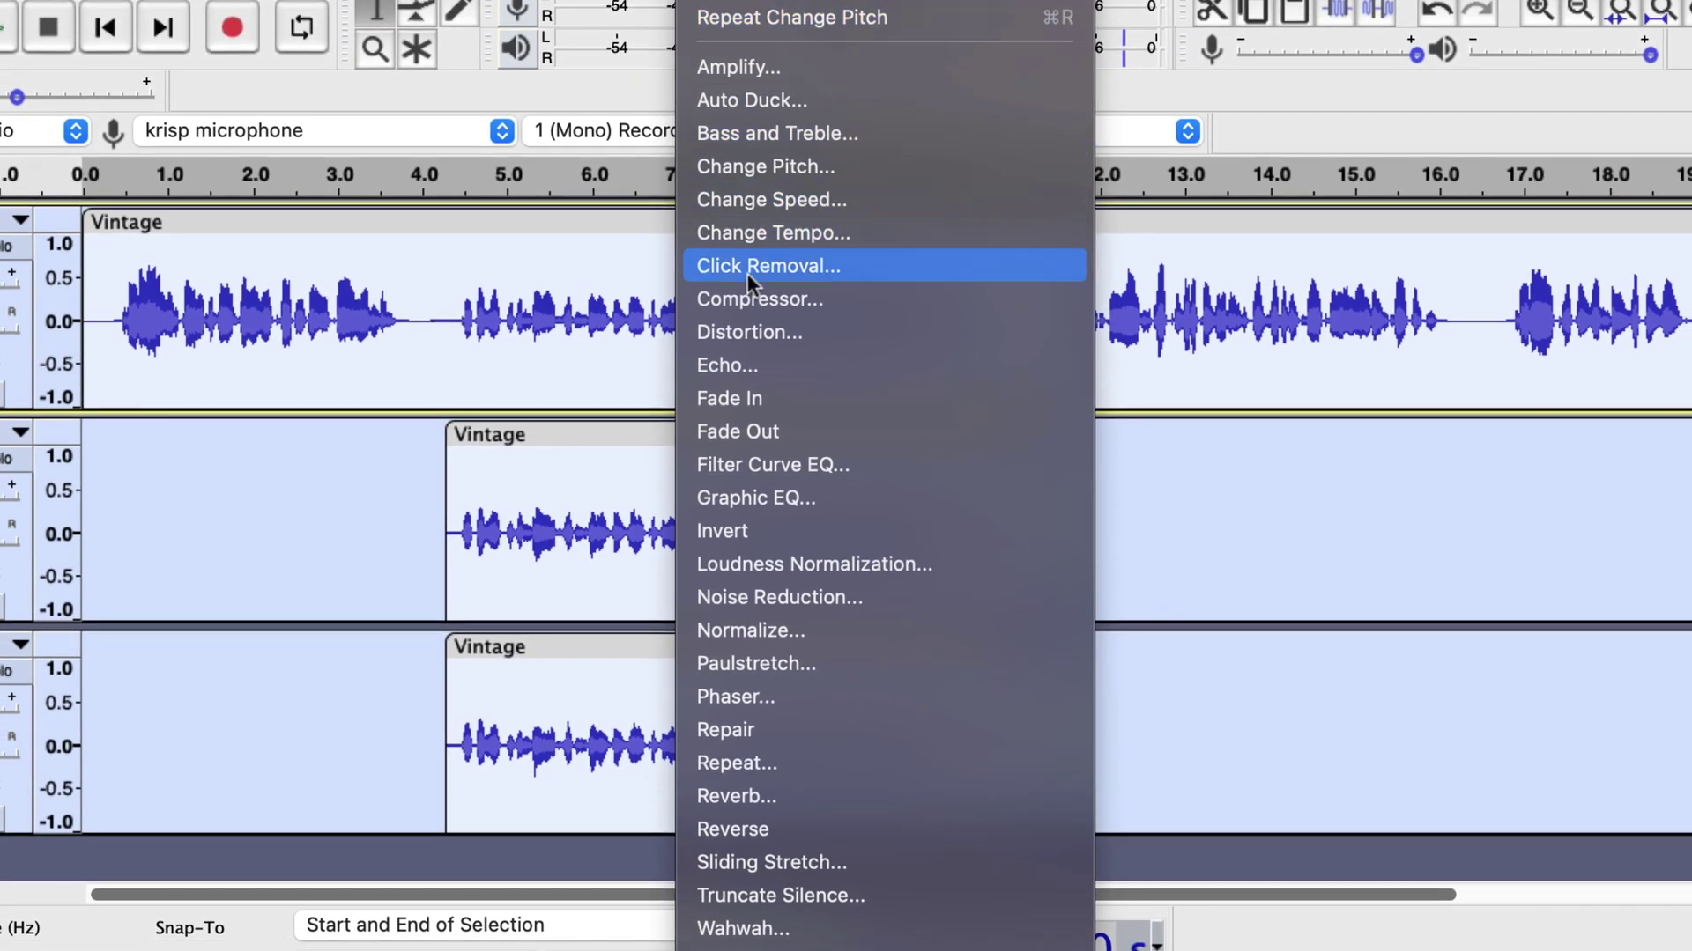
scroll(747, 273, "down", 10)
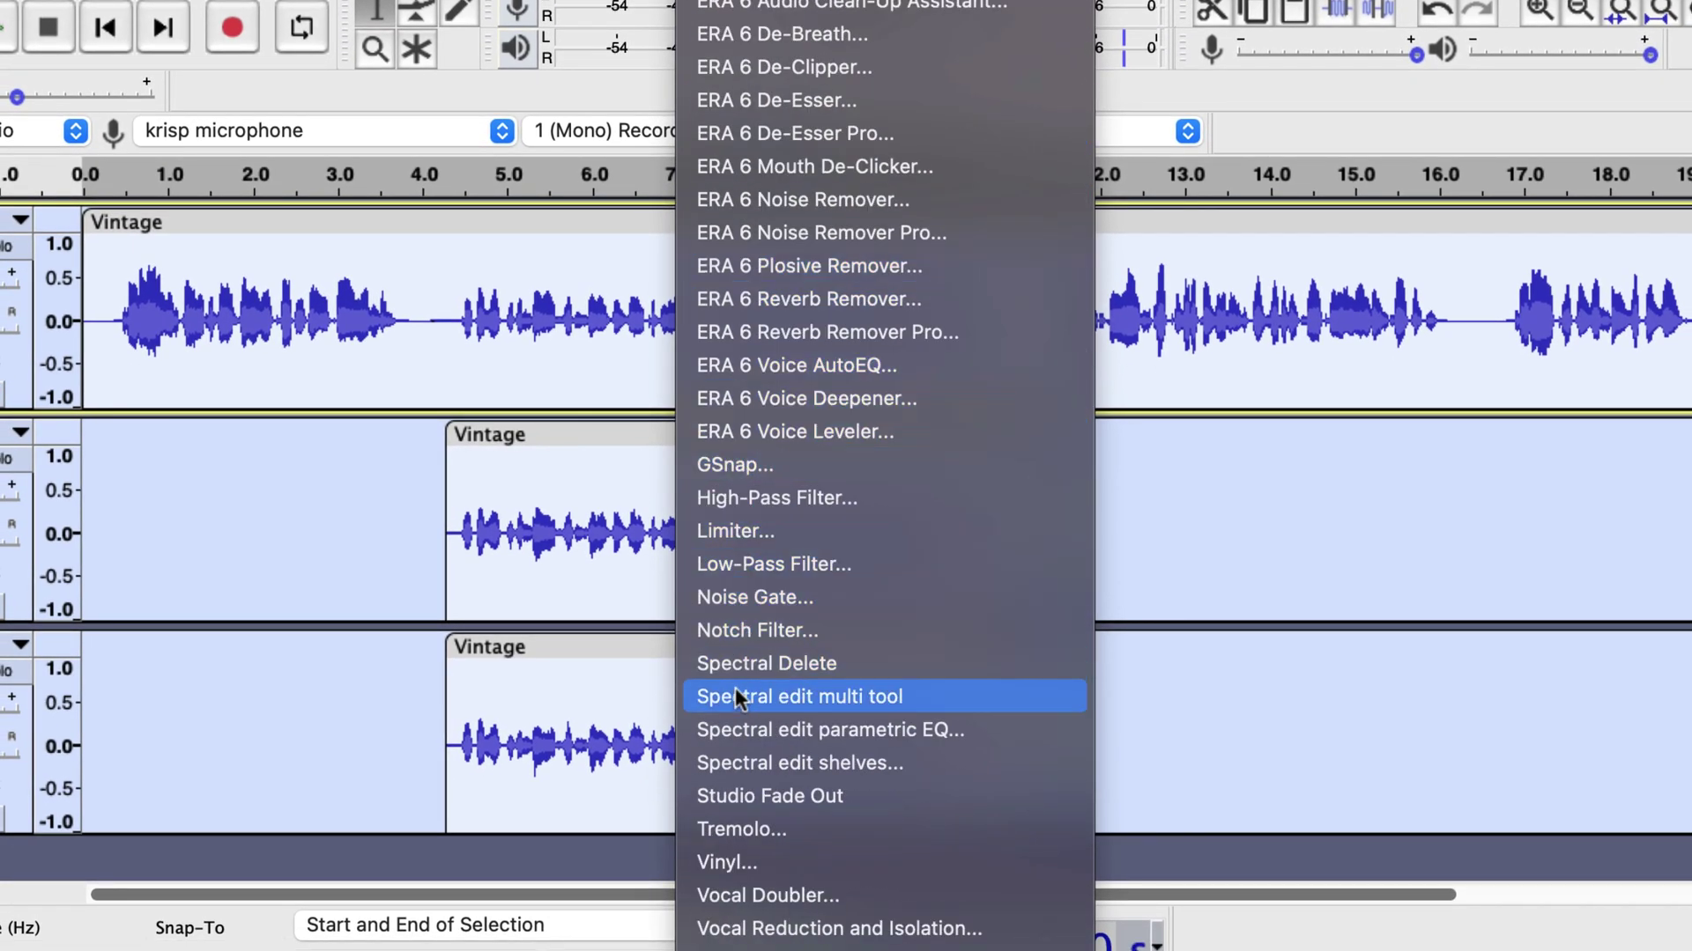
left_click(823, 893)
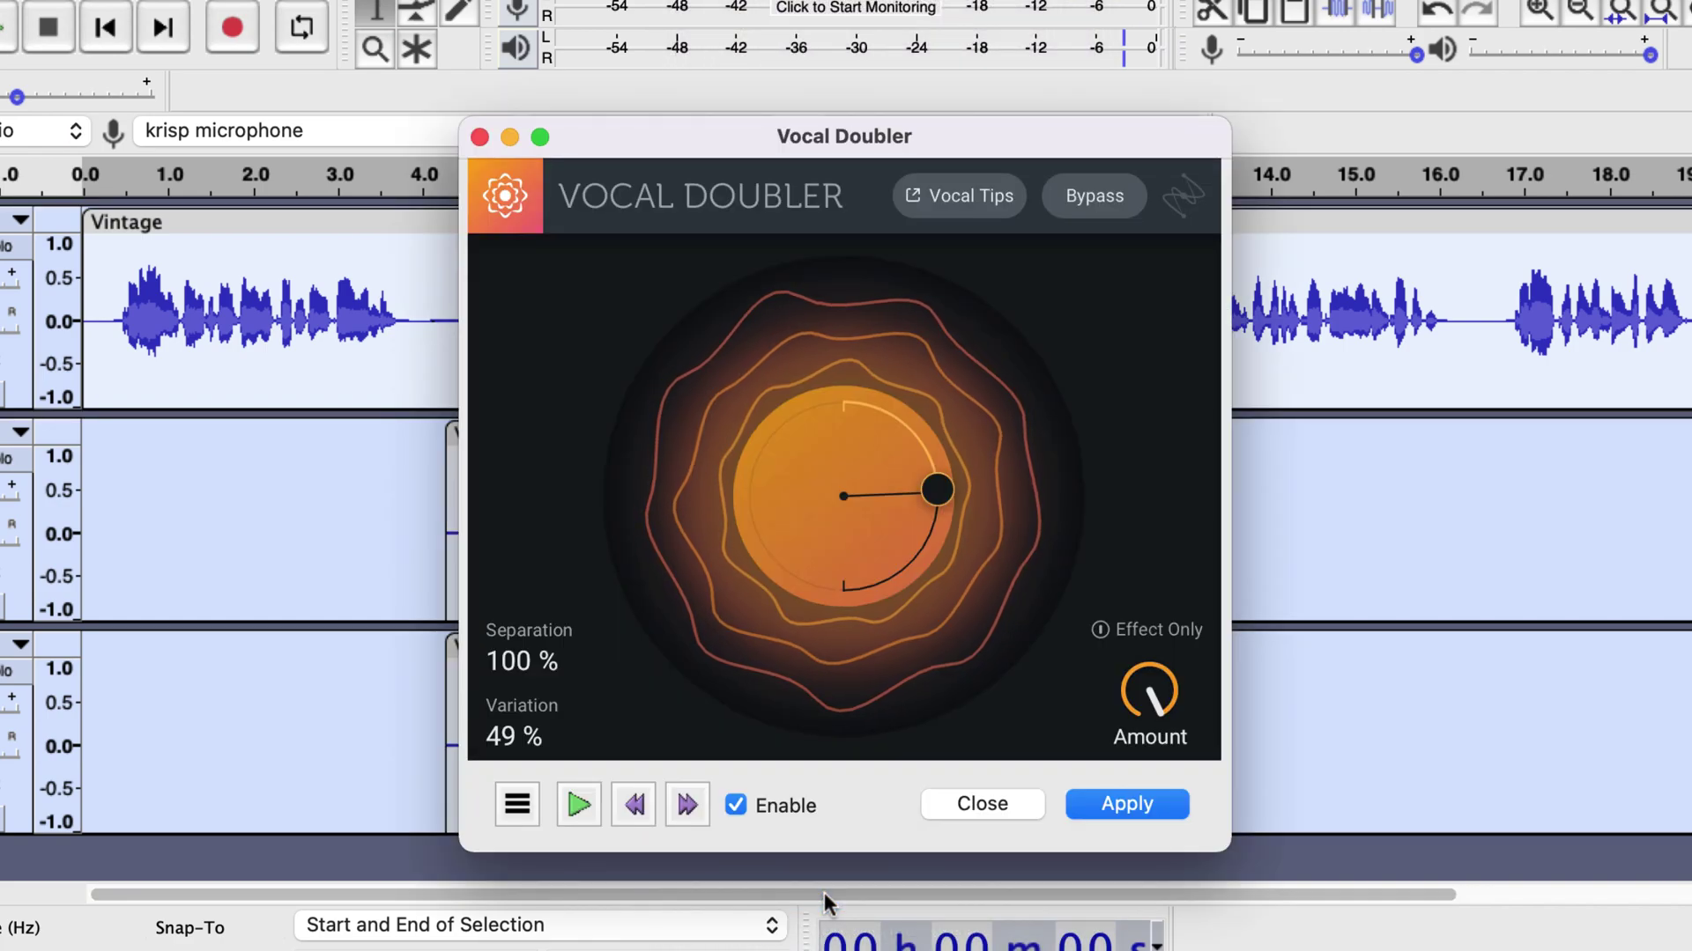
left_click(577, 807)
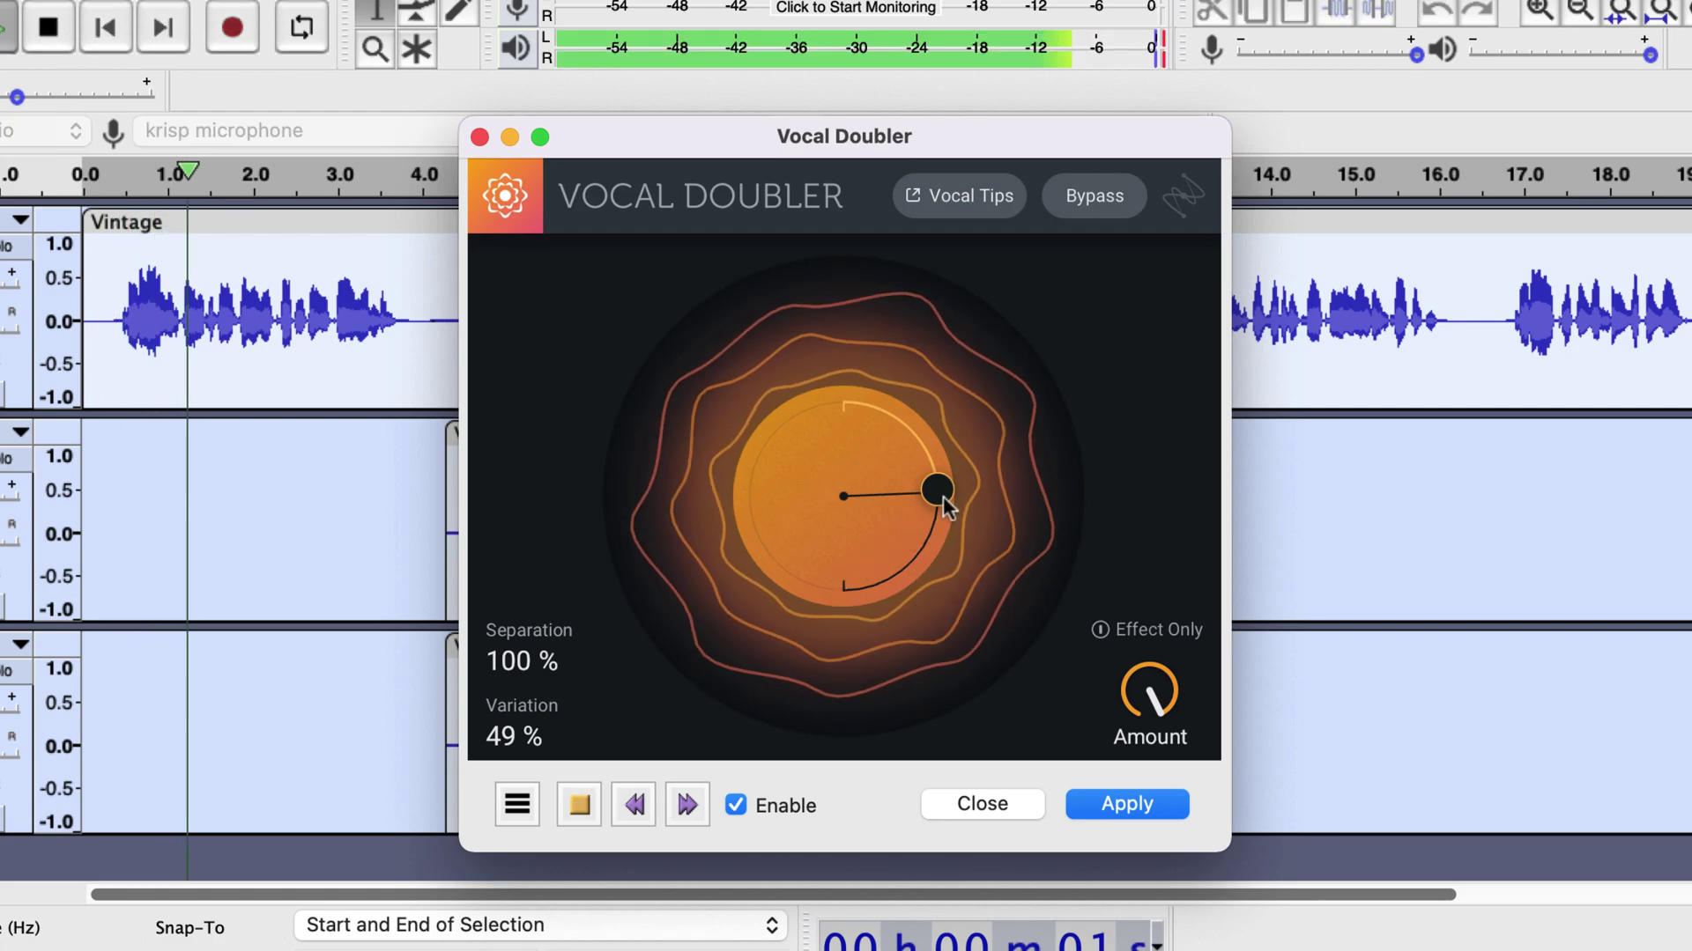
left_click_drag(944, 492, 1012, 518)
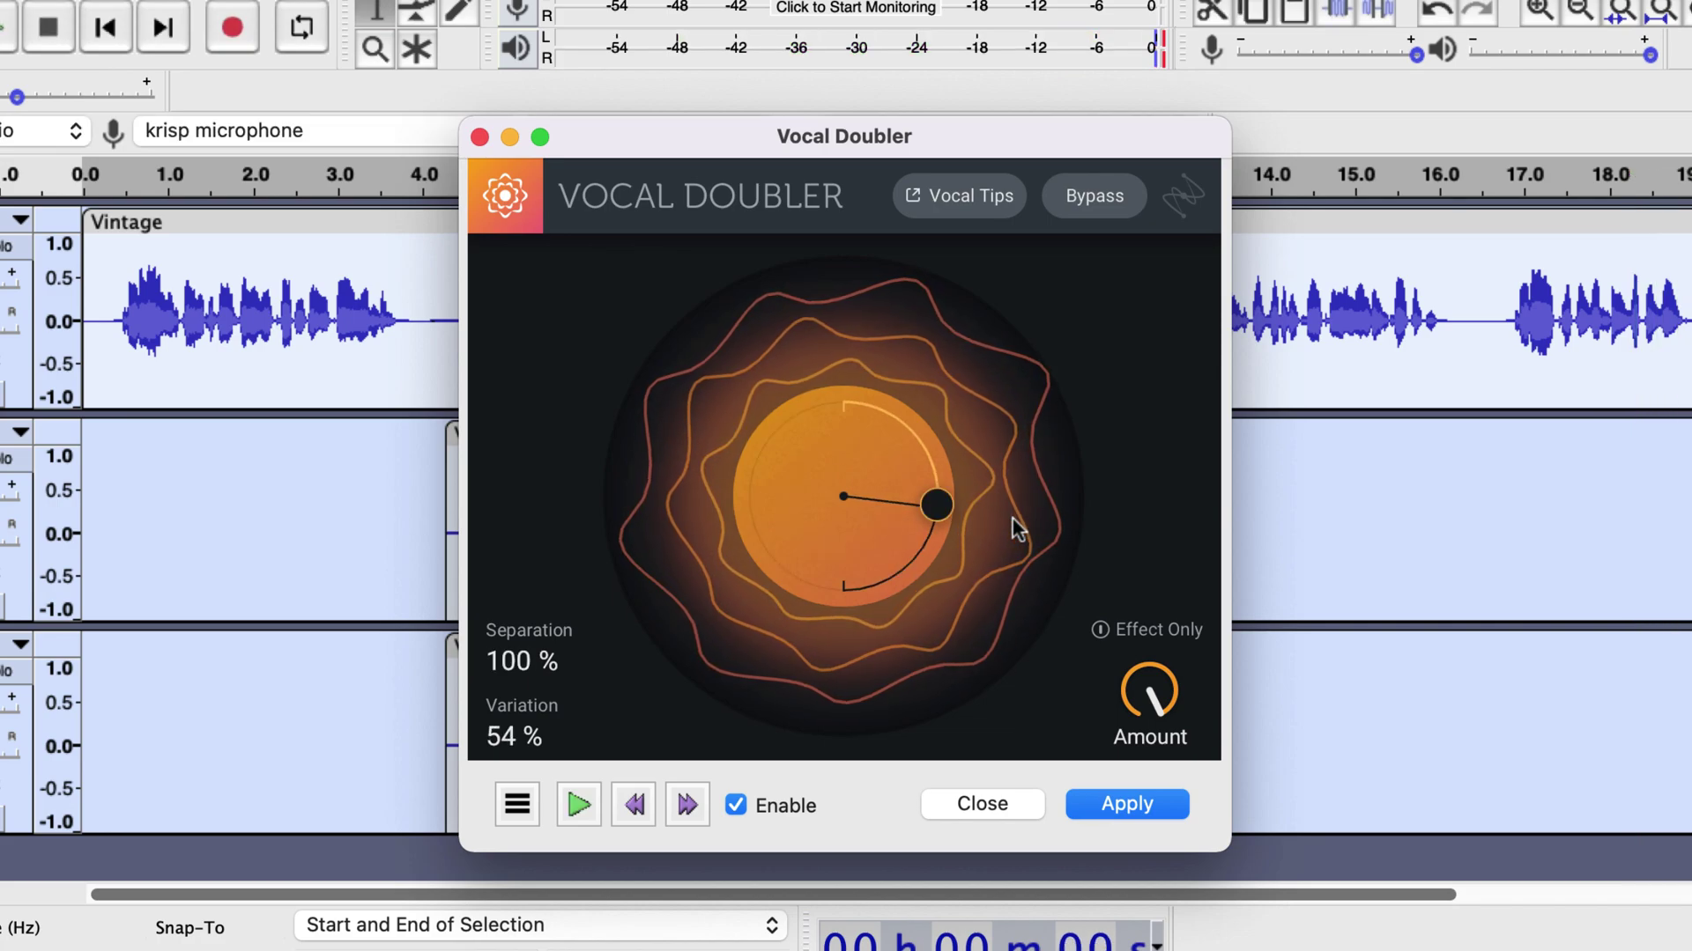
left_click(990, 804)
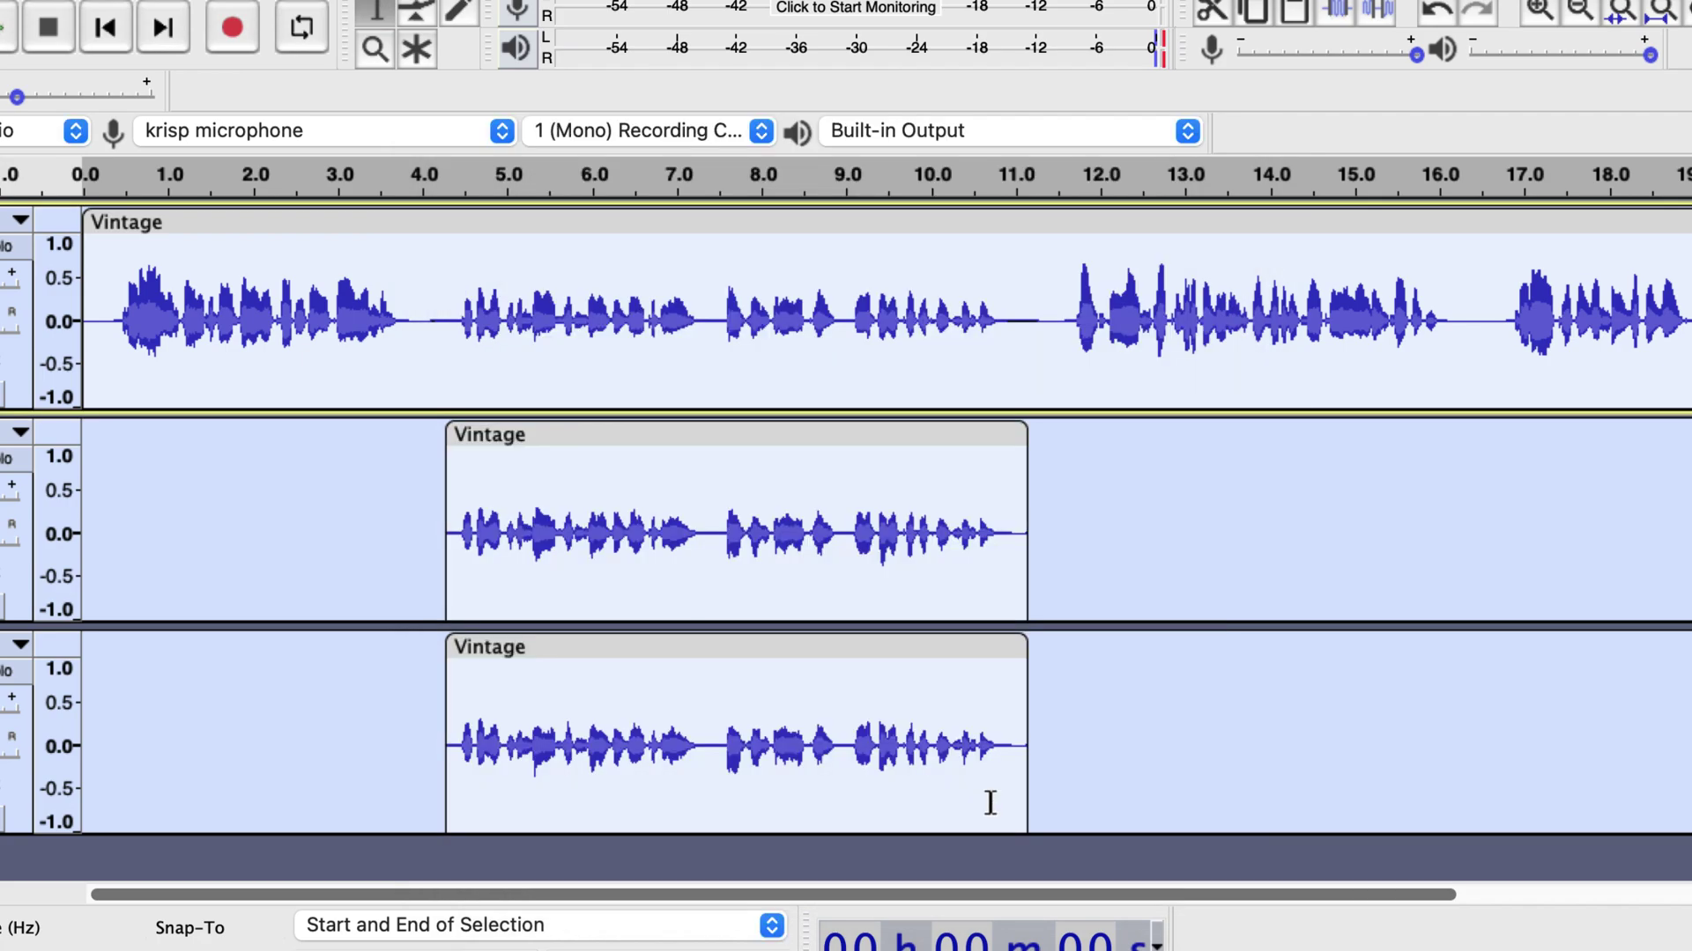